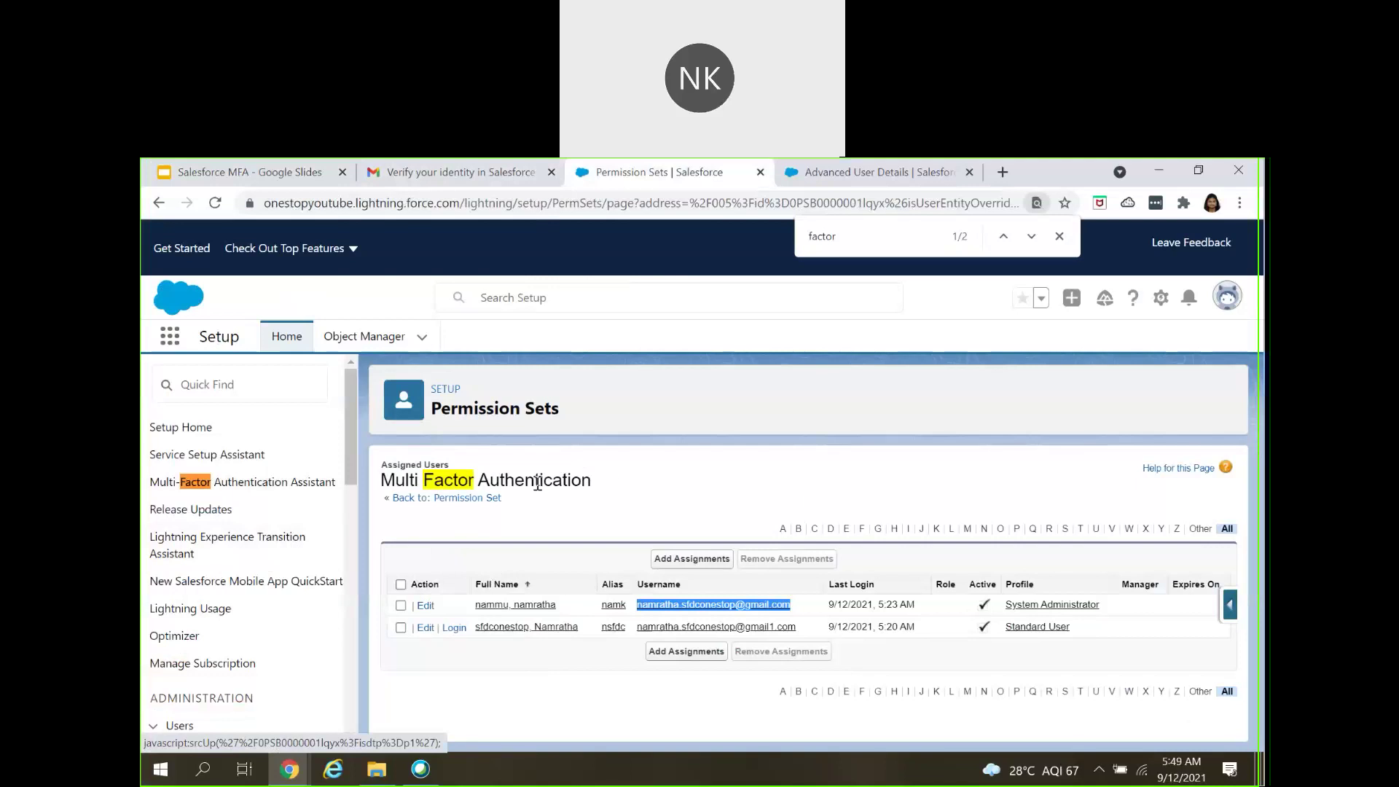
- Return to the Multi Factor Authentication permission set and open its System Permissions
left_click(490, 498)
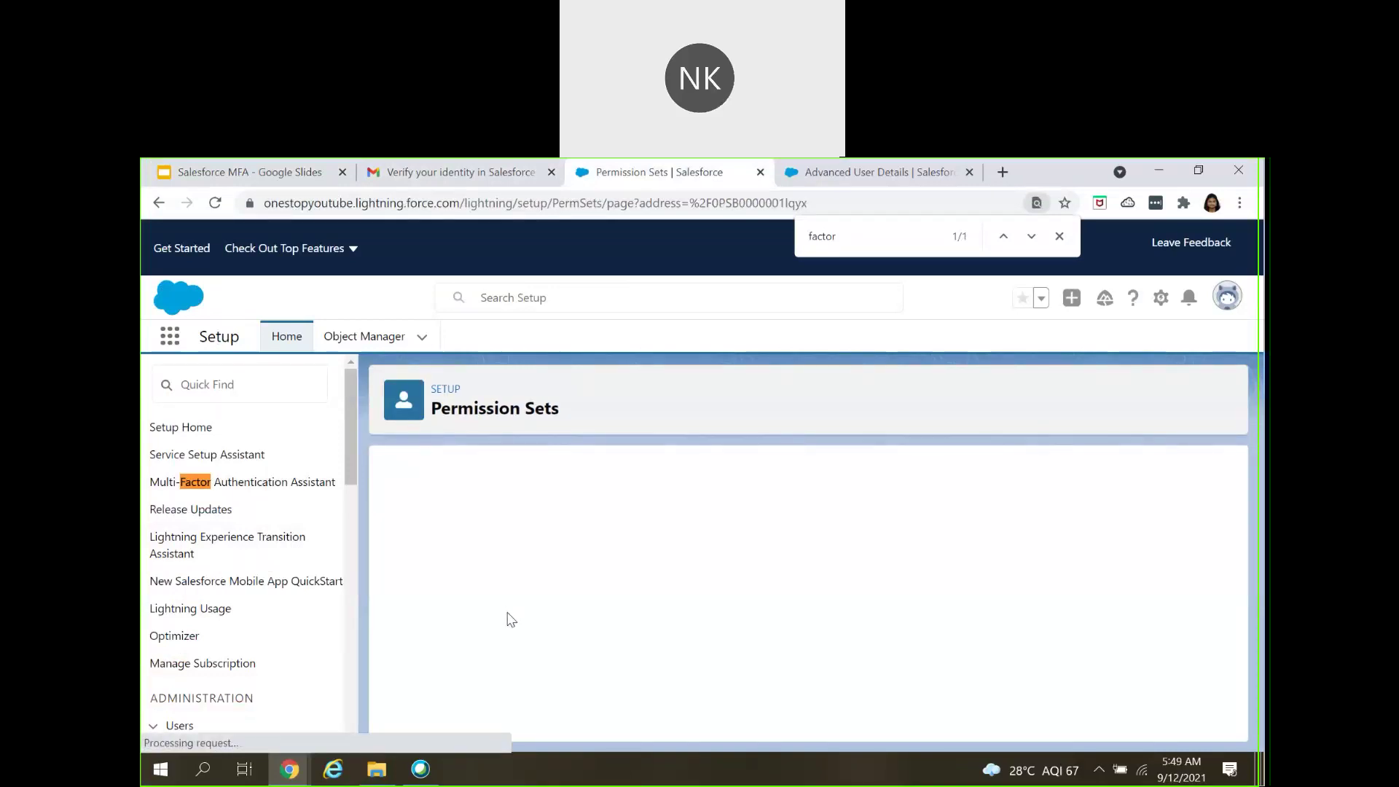
scroll(678, 623, "down", 8)
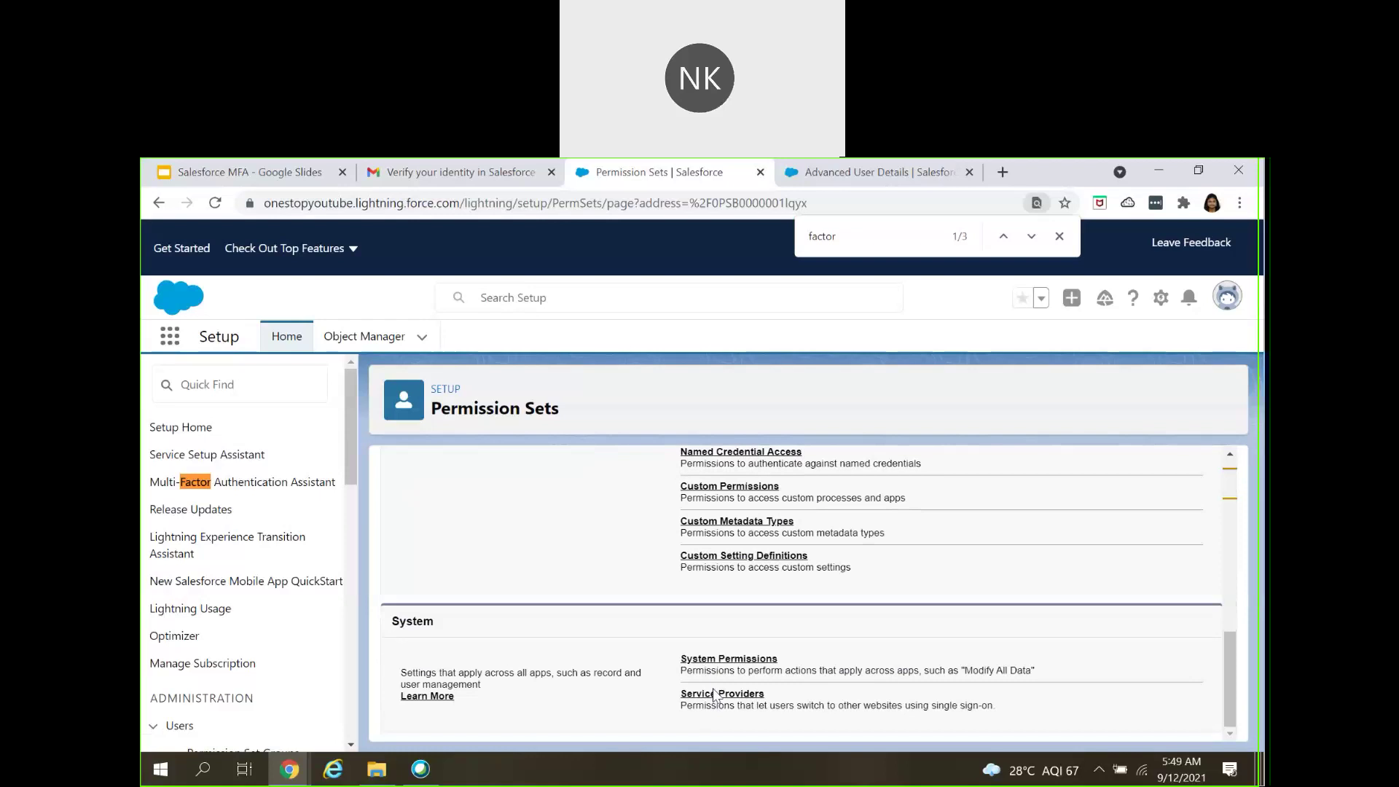
left_click(748, 660)
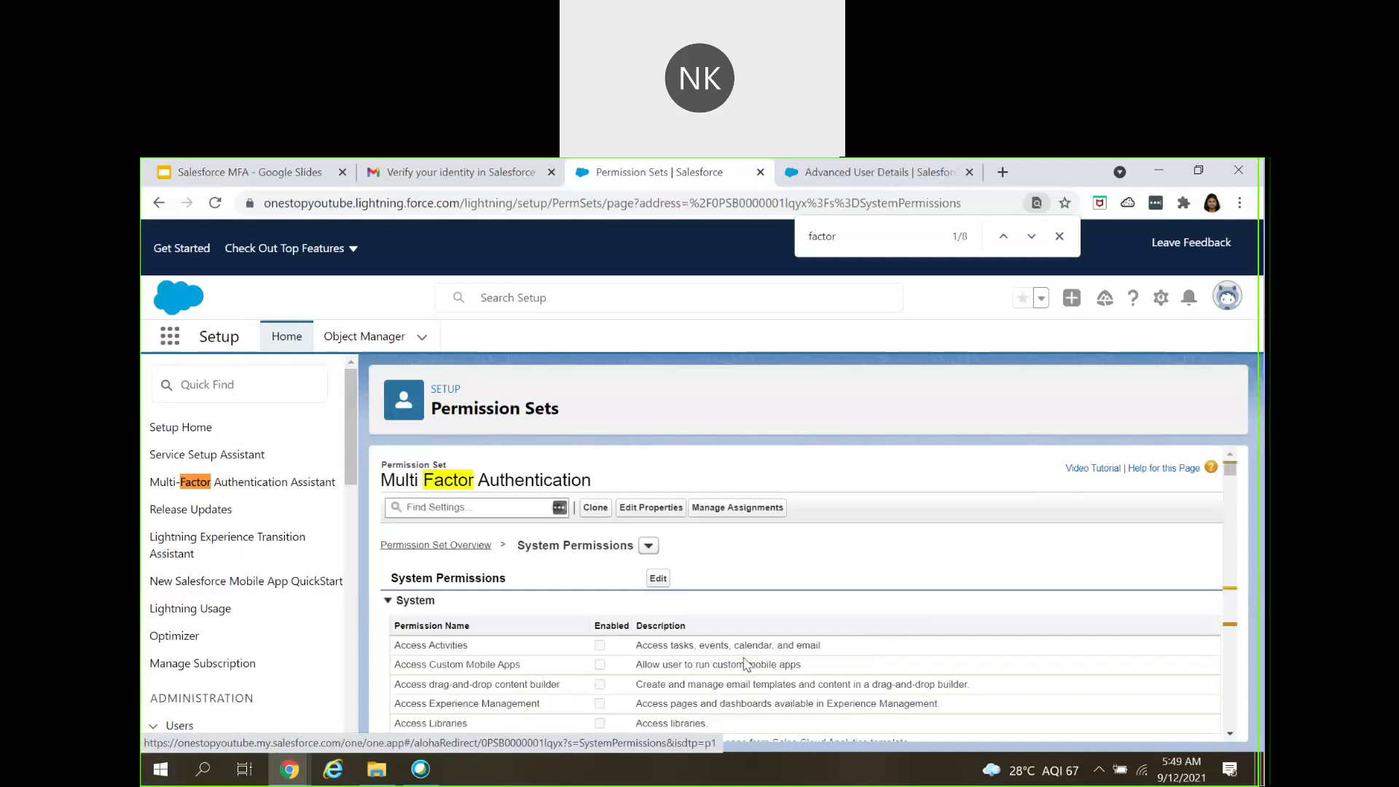
- Search 'factor' to locate the enabled Multi-Factor Authentication for User Interface Logins permission
key("ctrl+f")
key("Return")
key("Return")
key("Return")
key("Return")
key("Return")
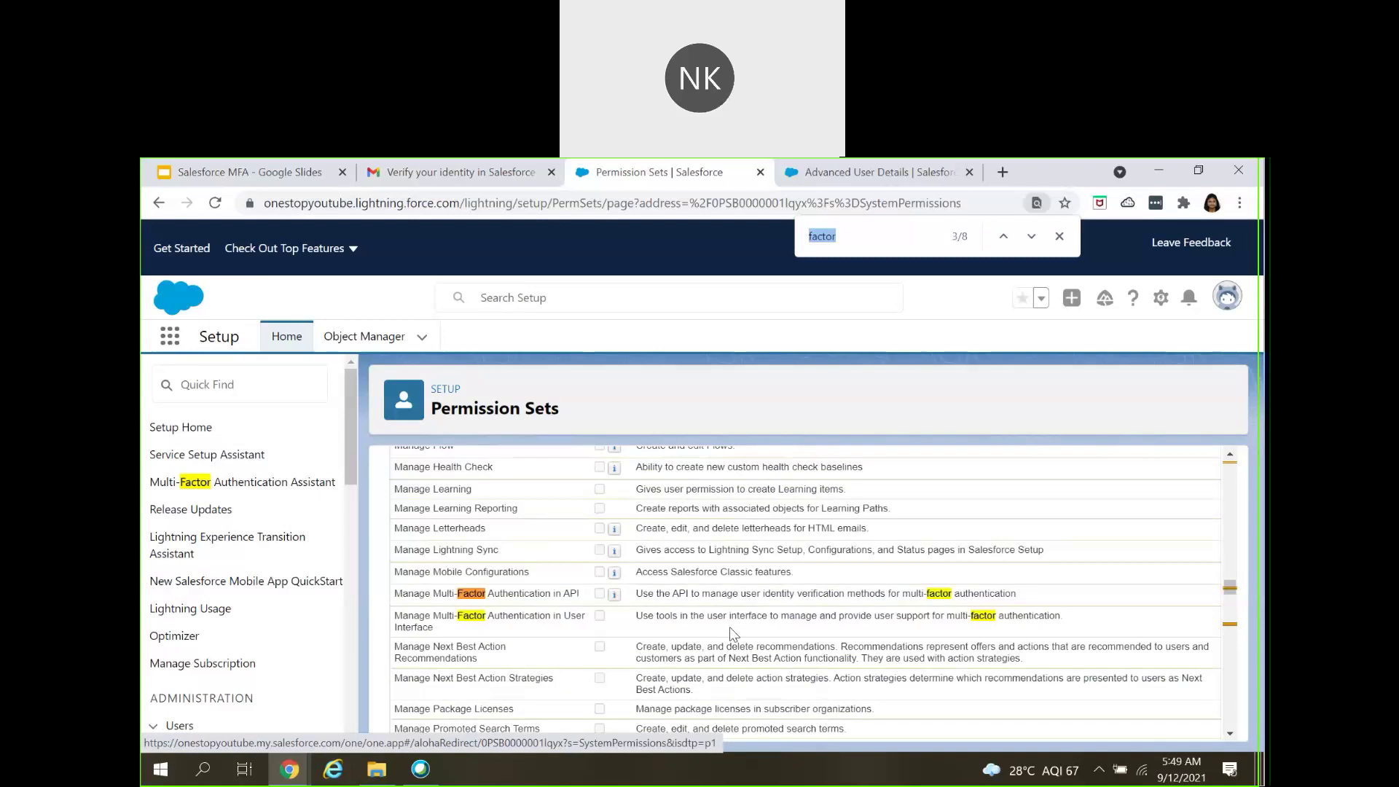
key("Return")
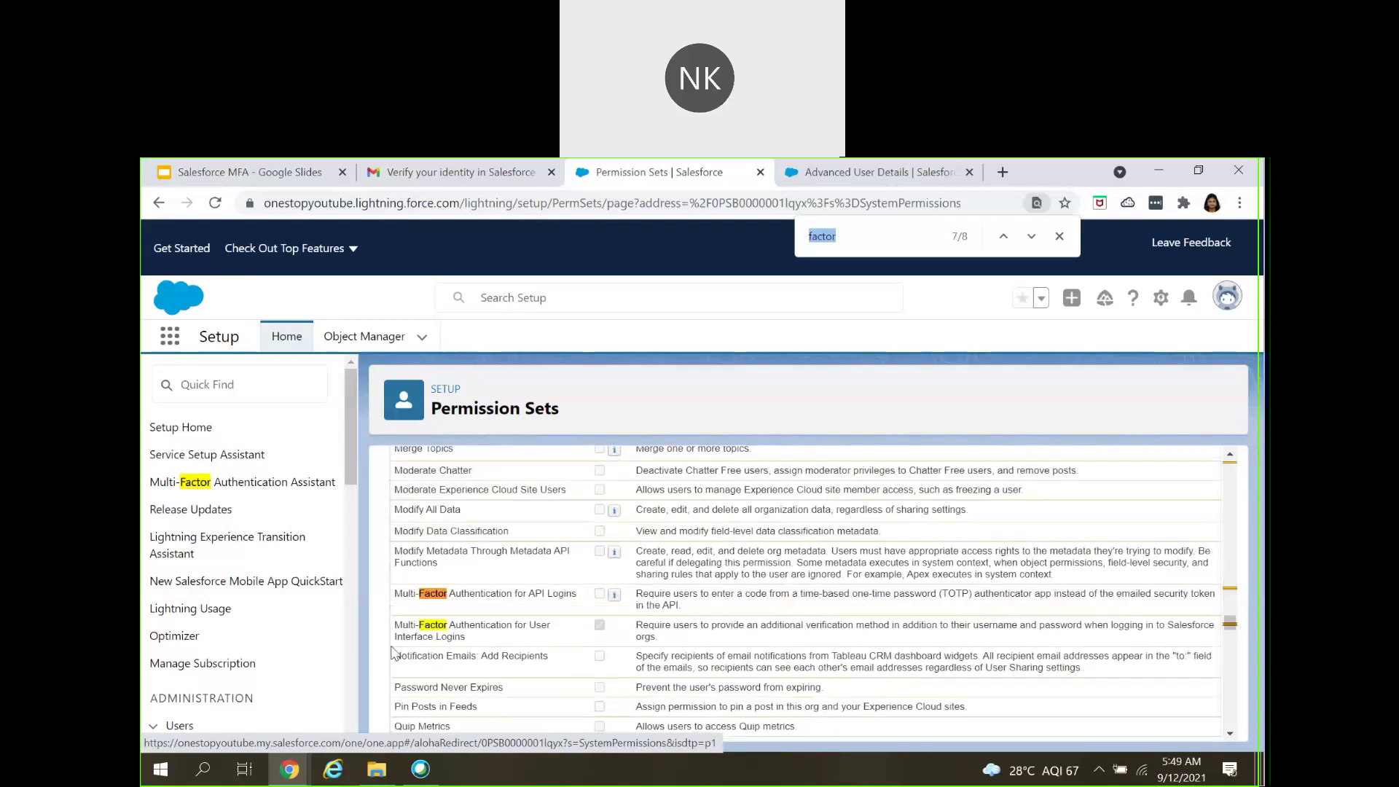
left_click_drag(395, 625, 475, 646)
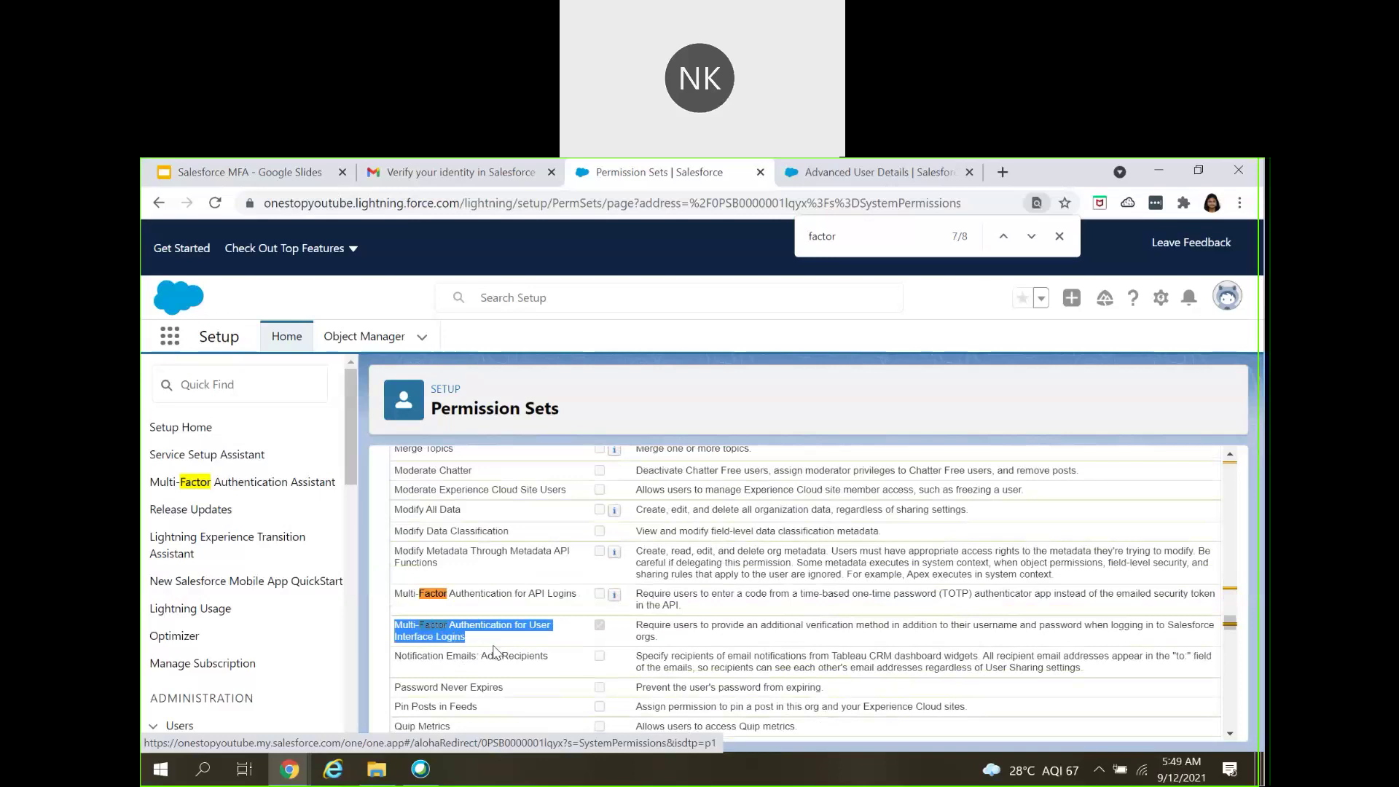
left_click(495, 648)
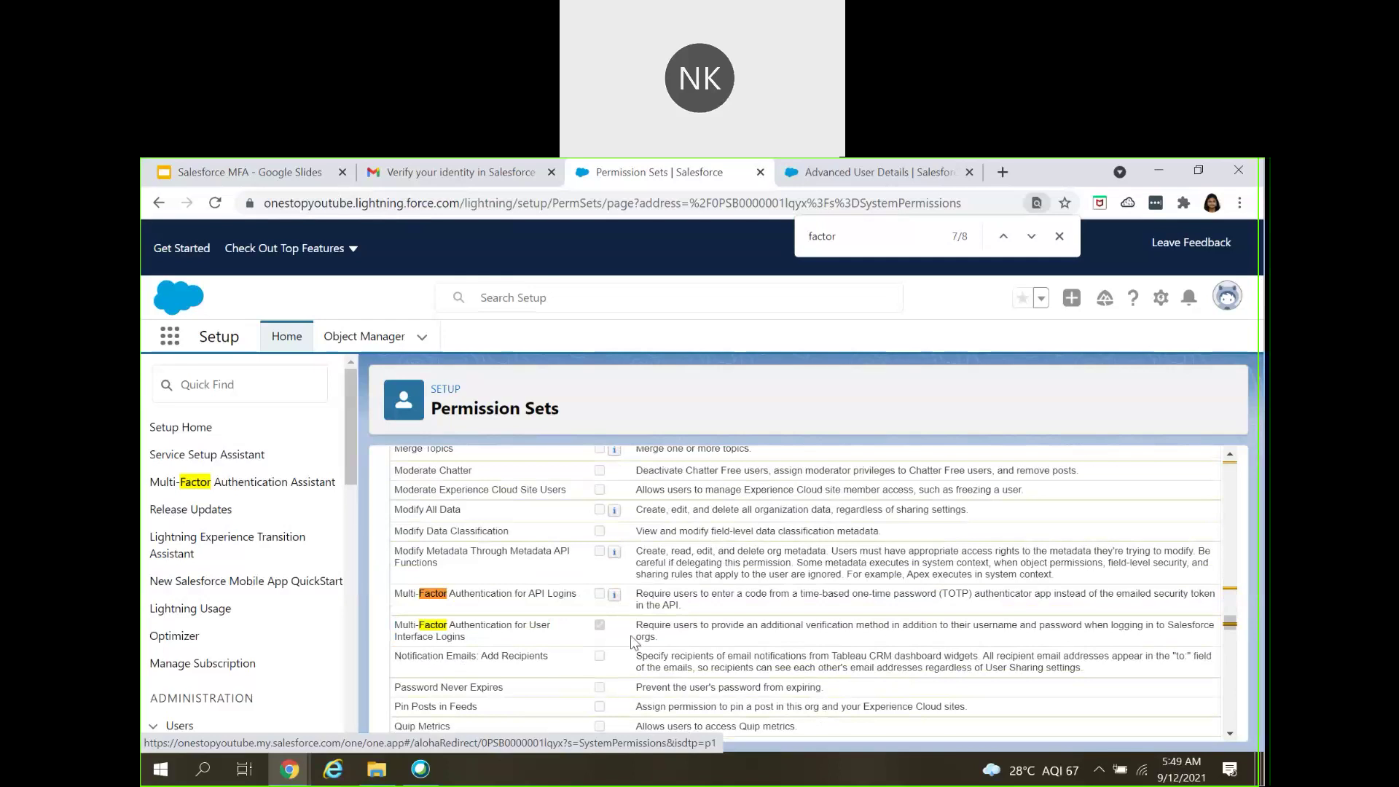
left_click_drag(637, 625, 650, 637)
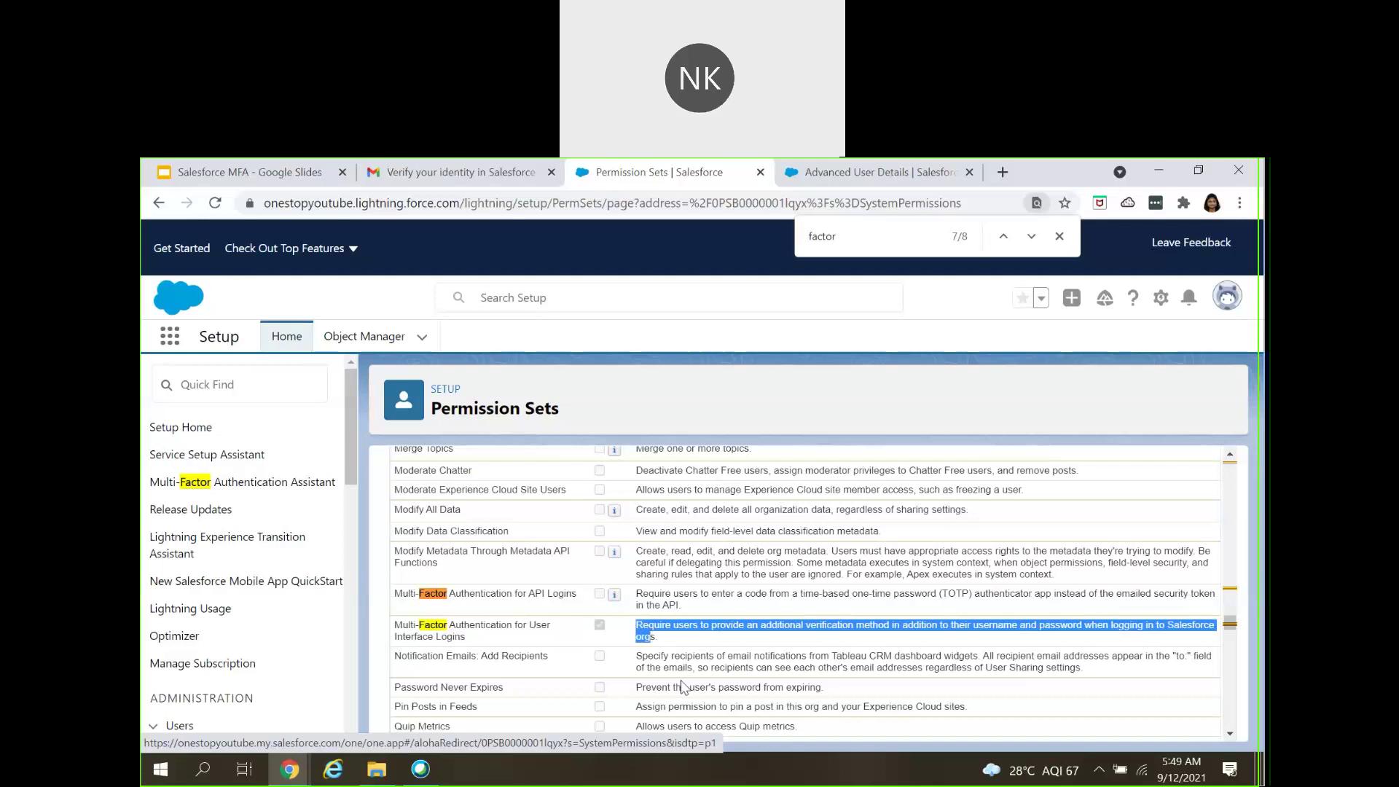
left_click(842, 648)
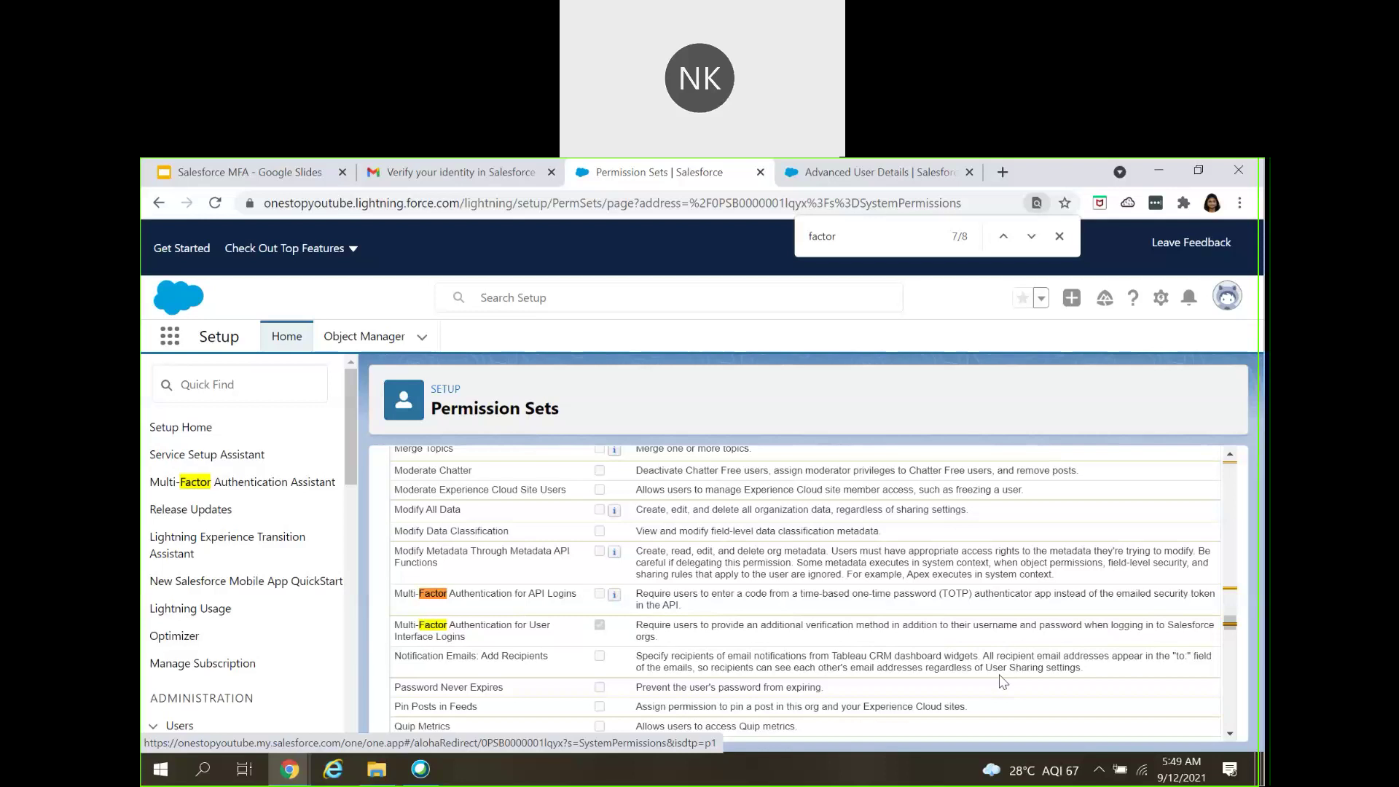
scroll(845, 619, "up", 5)
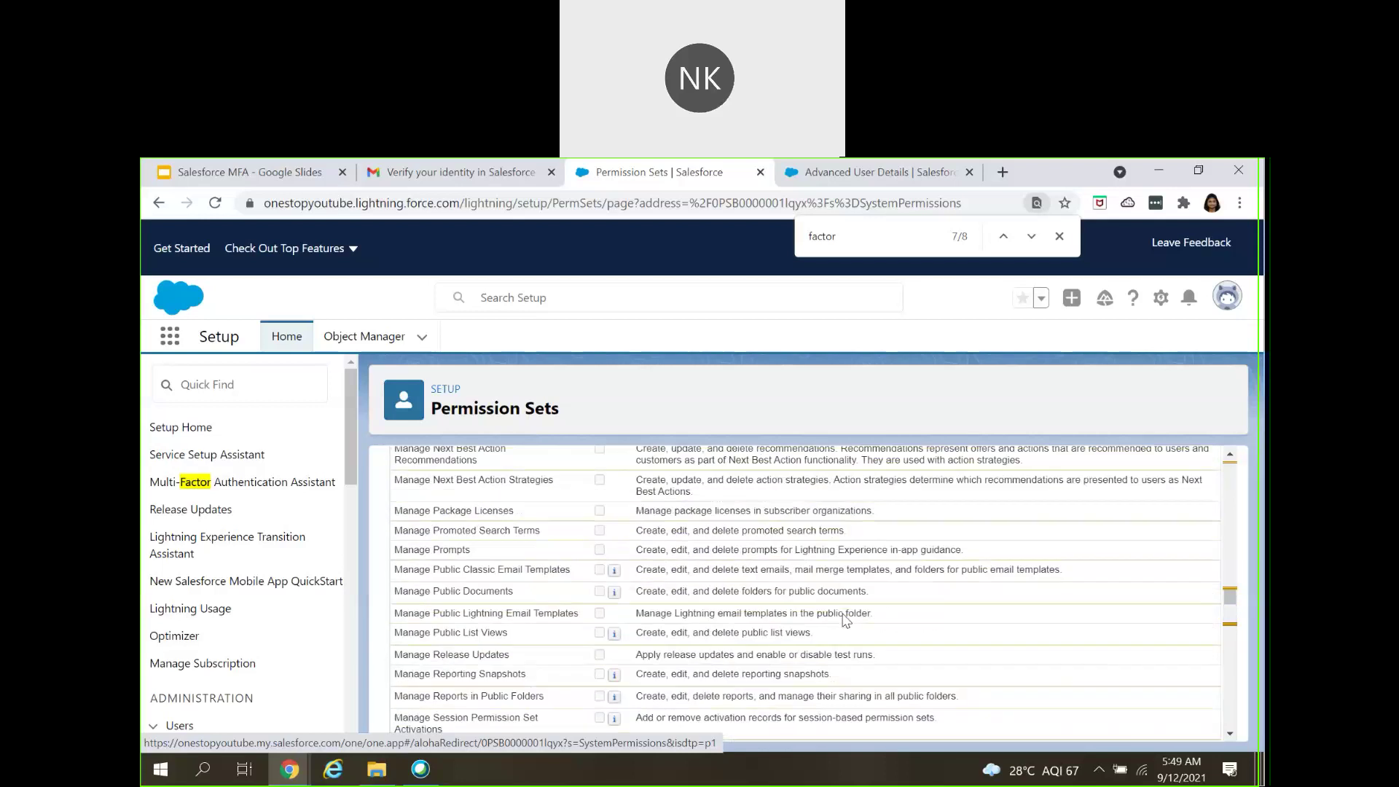
scroll(843, 621, "up", 8)
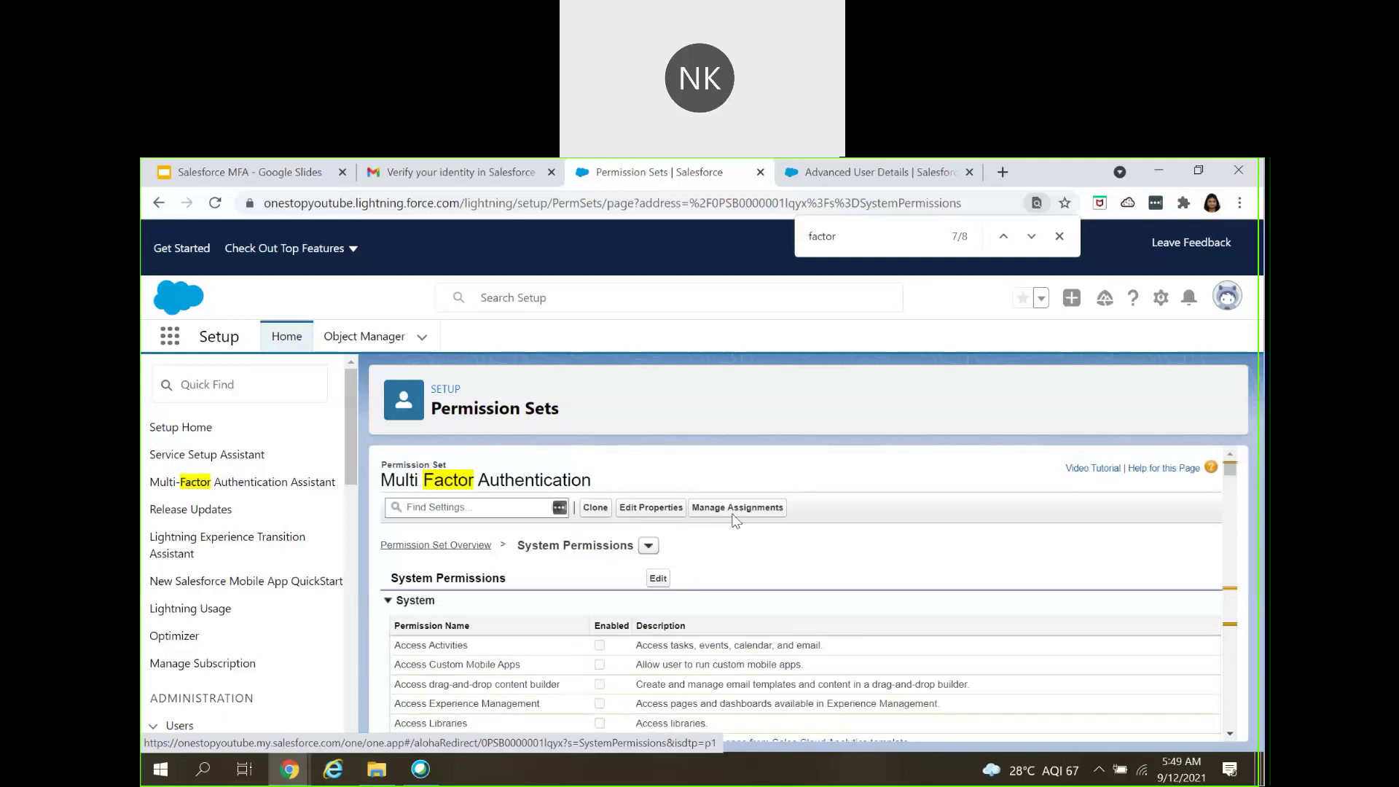
- Review the permission set's two assigned usernames, then show slide 10 of the Salesforce MFA deck
left_click(747, 510)
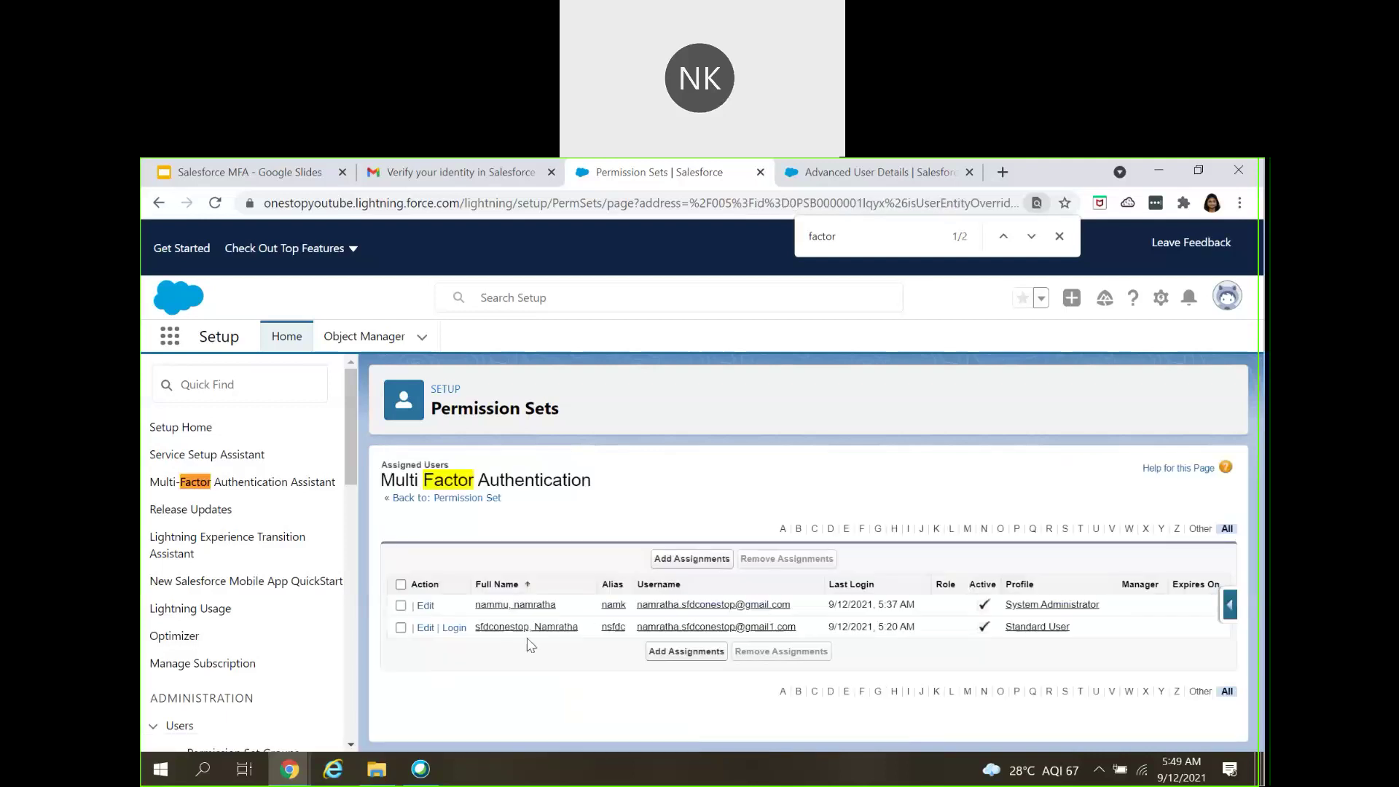
left_click_drag(800, 612, 635, 608)
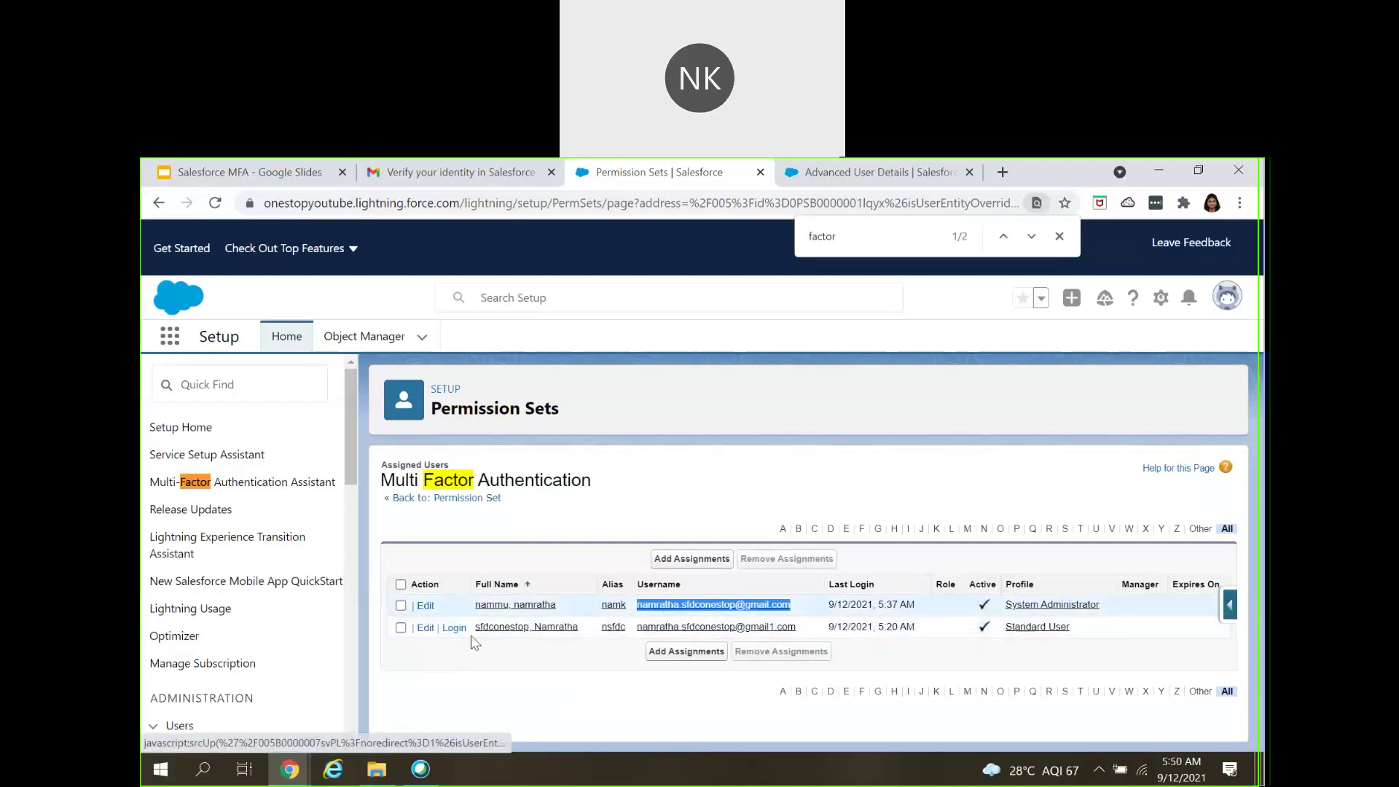
left_click_drag(801, 627, 623, 627)
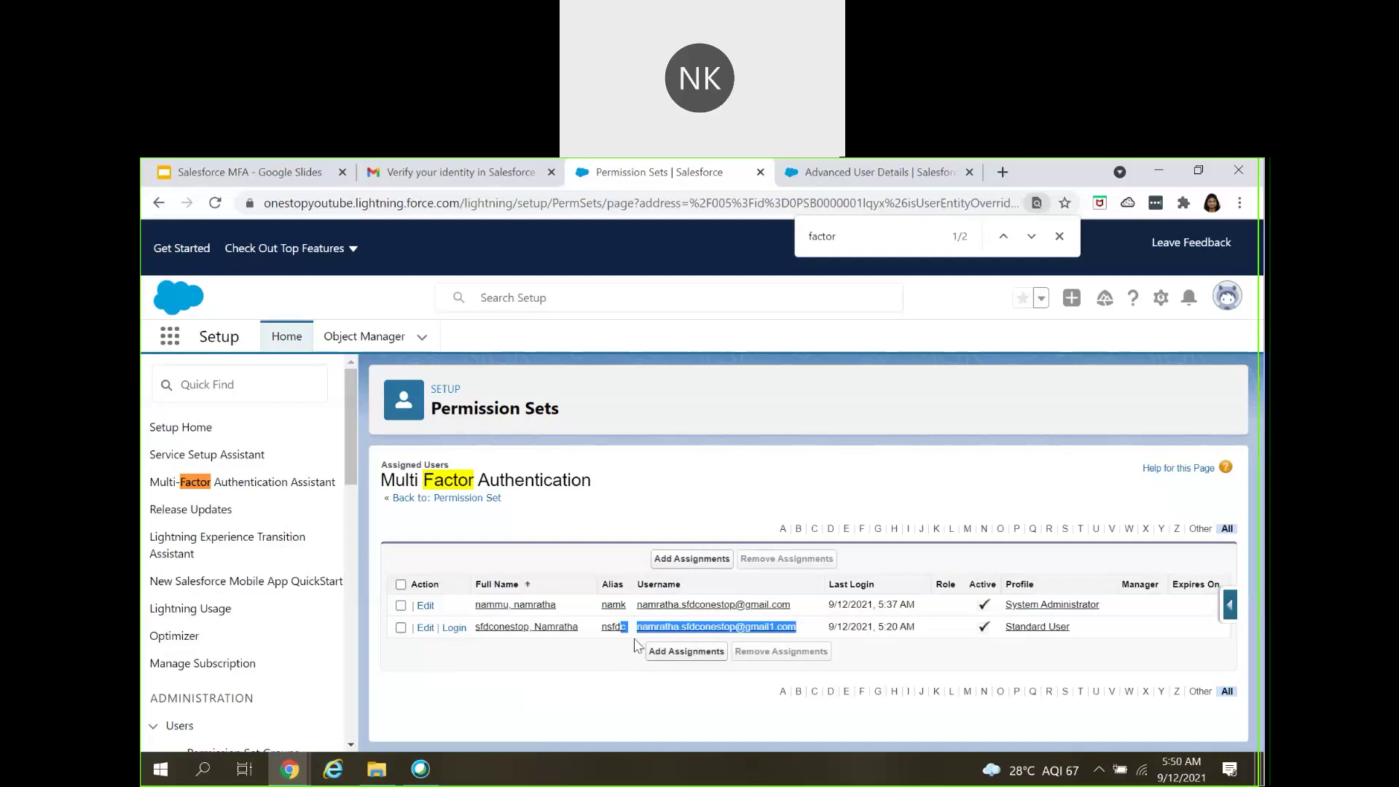
left_click(266, 173)
left_click(234, 624)
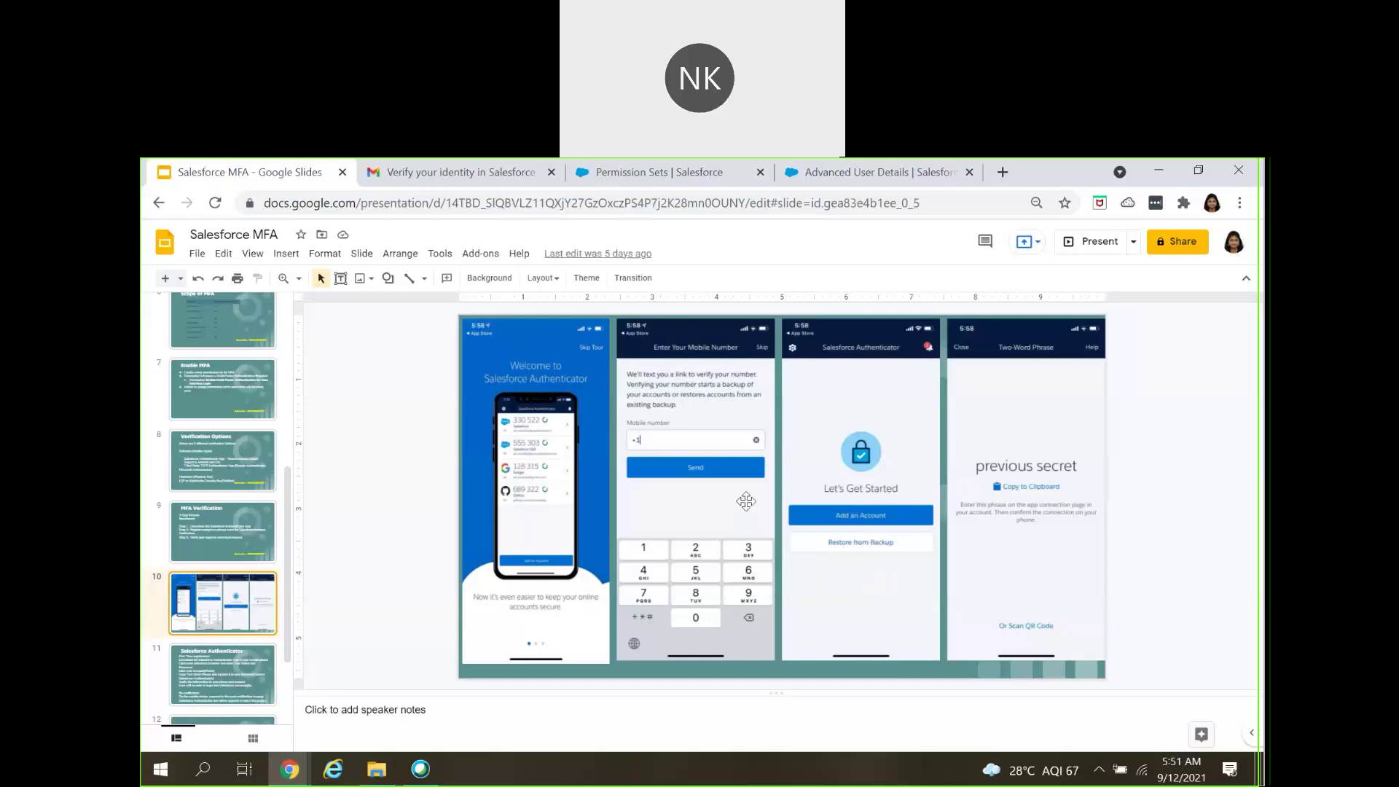
- Close the Permission Sets tab and log out of the admin account
left_click(946, 169)
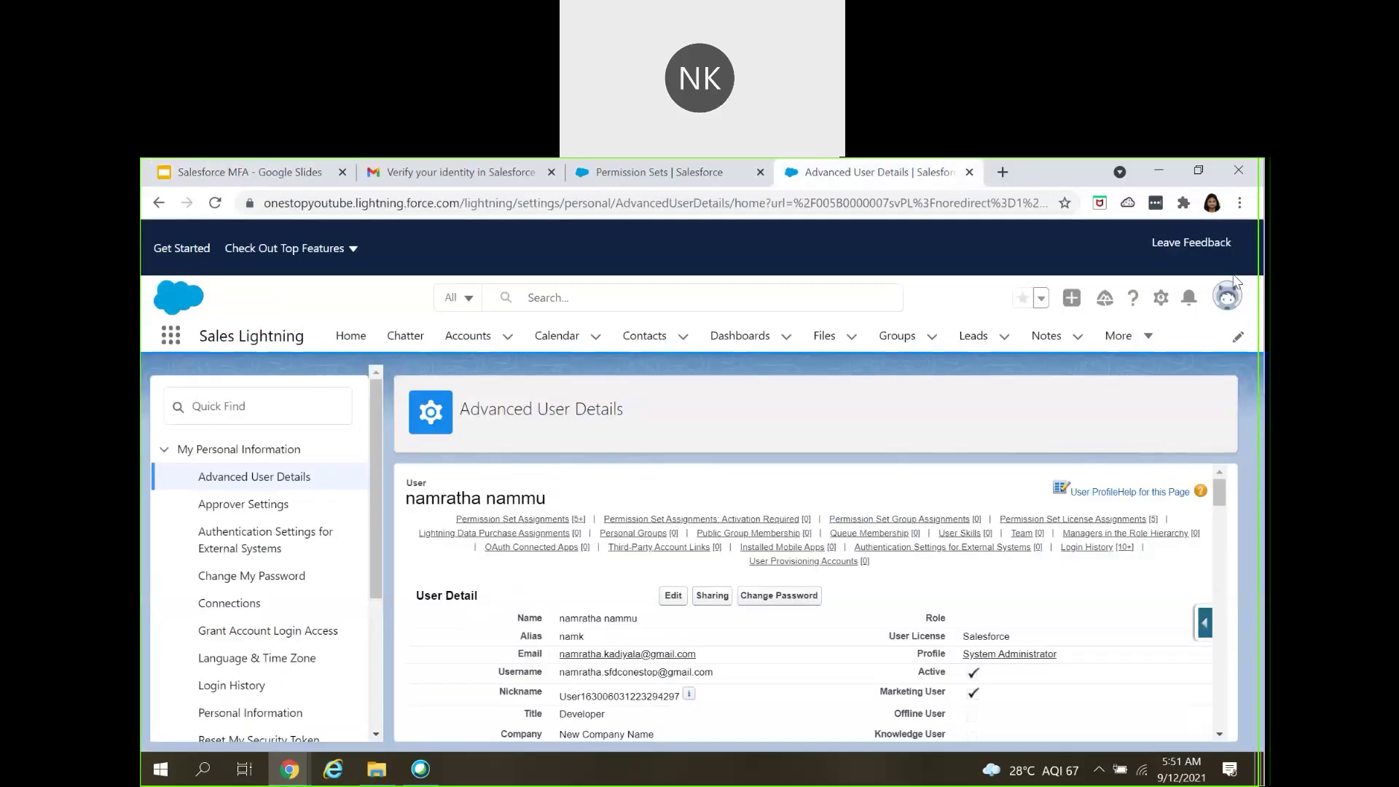
left_click(1227, 296)
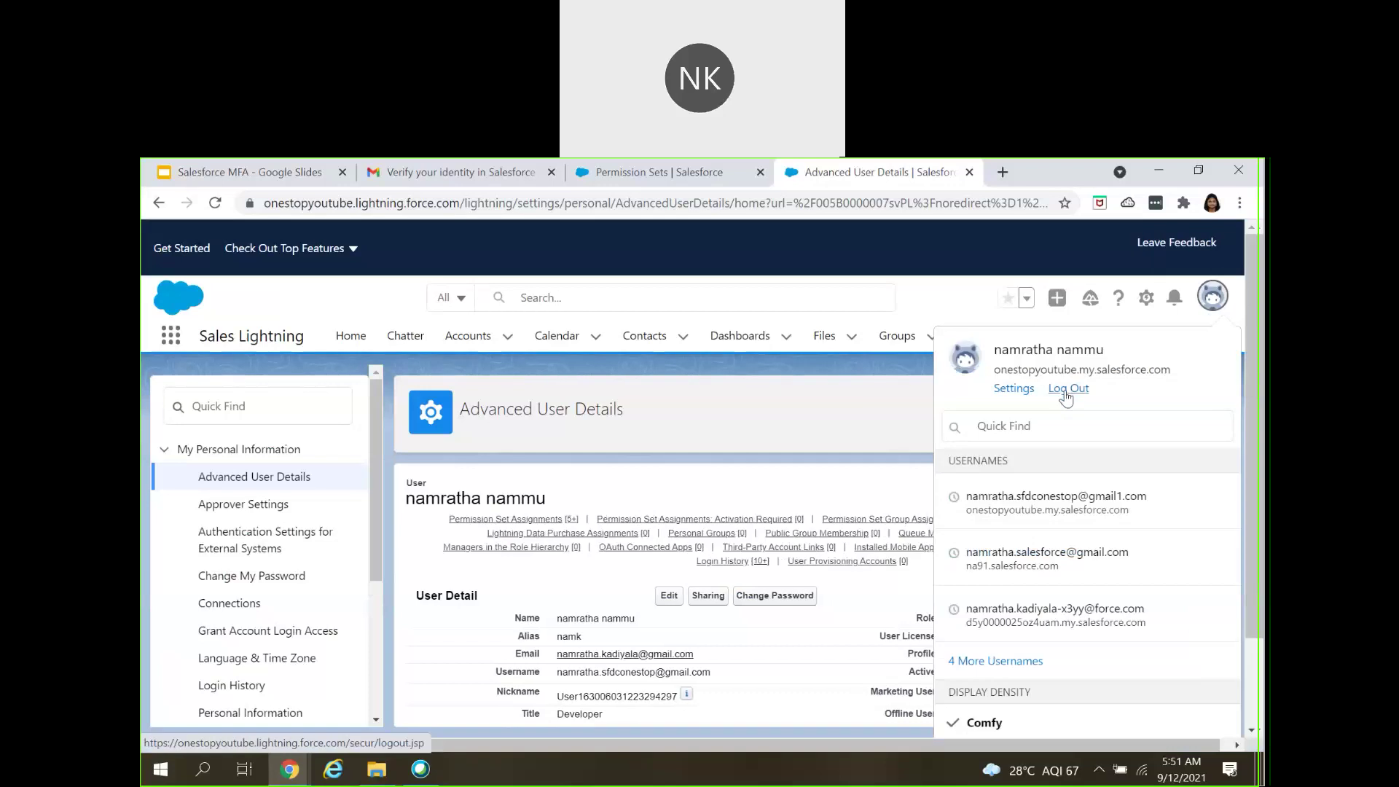
left_click(743, 176)
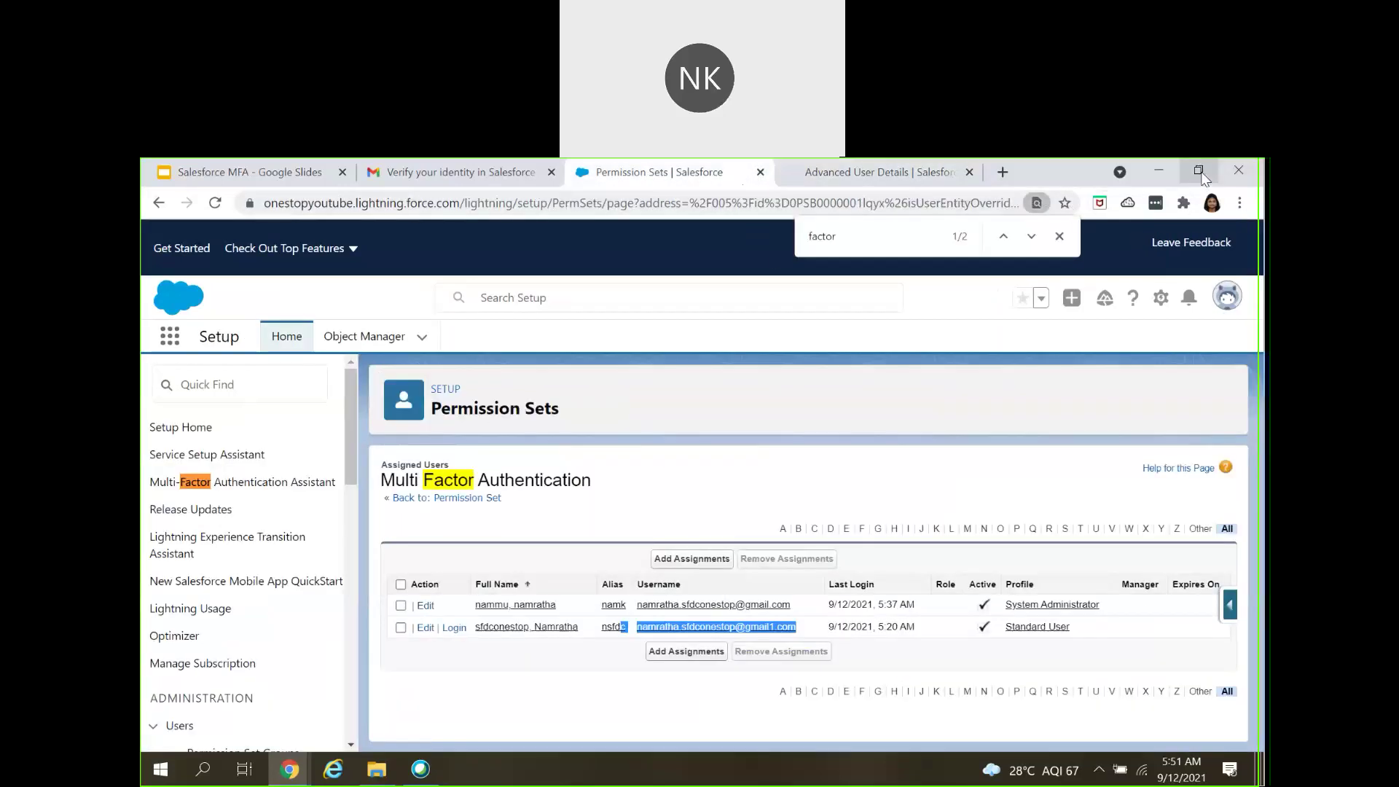
left_click(1199, 170)
left_click(766, 308)
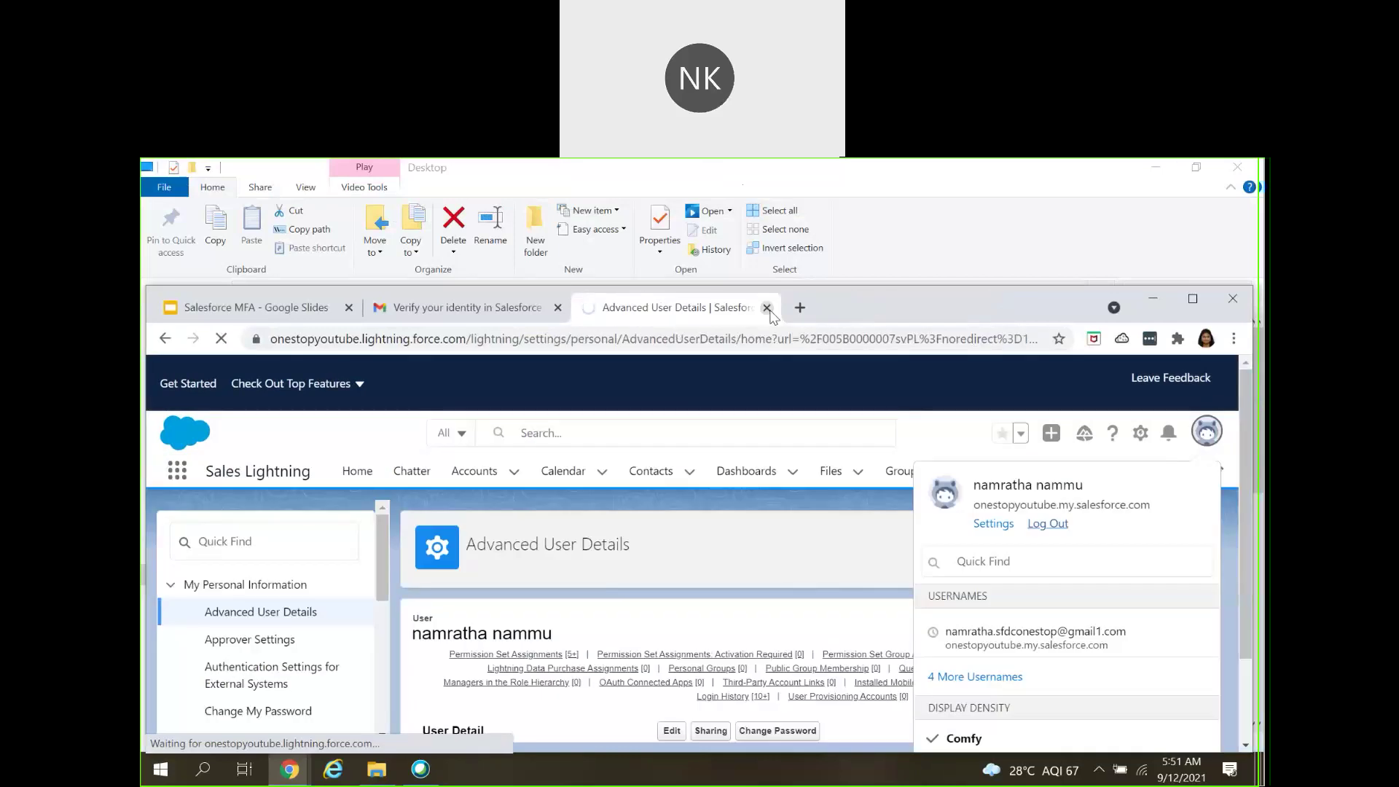
left_click(1193, 298)
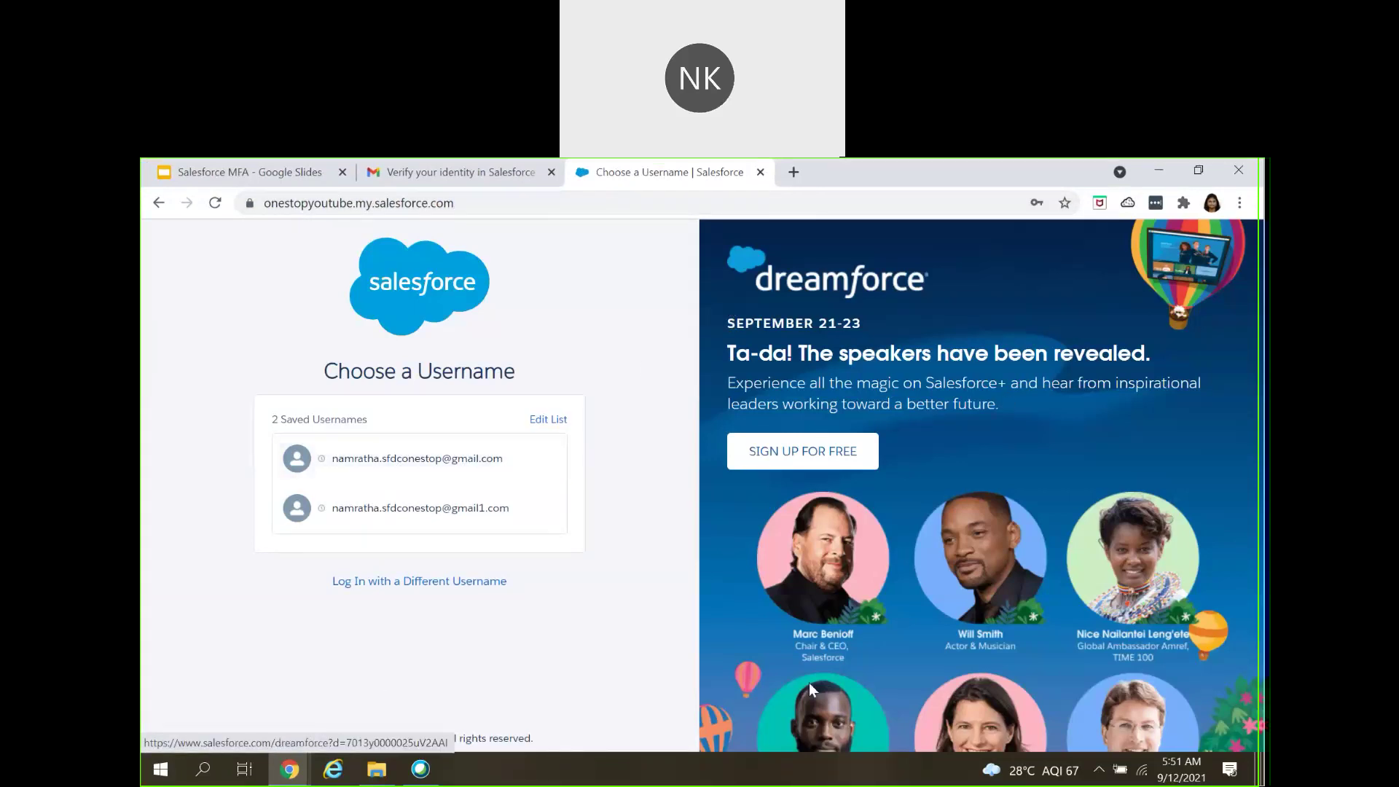
- Open a new incognito window and go to the Salesforce login page
left_click(1239, 203)
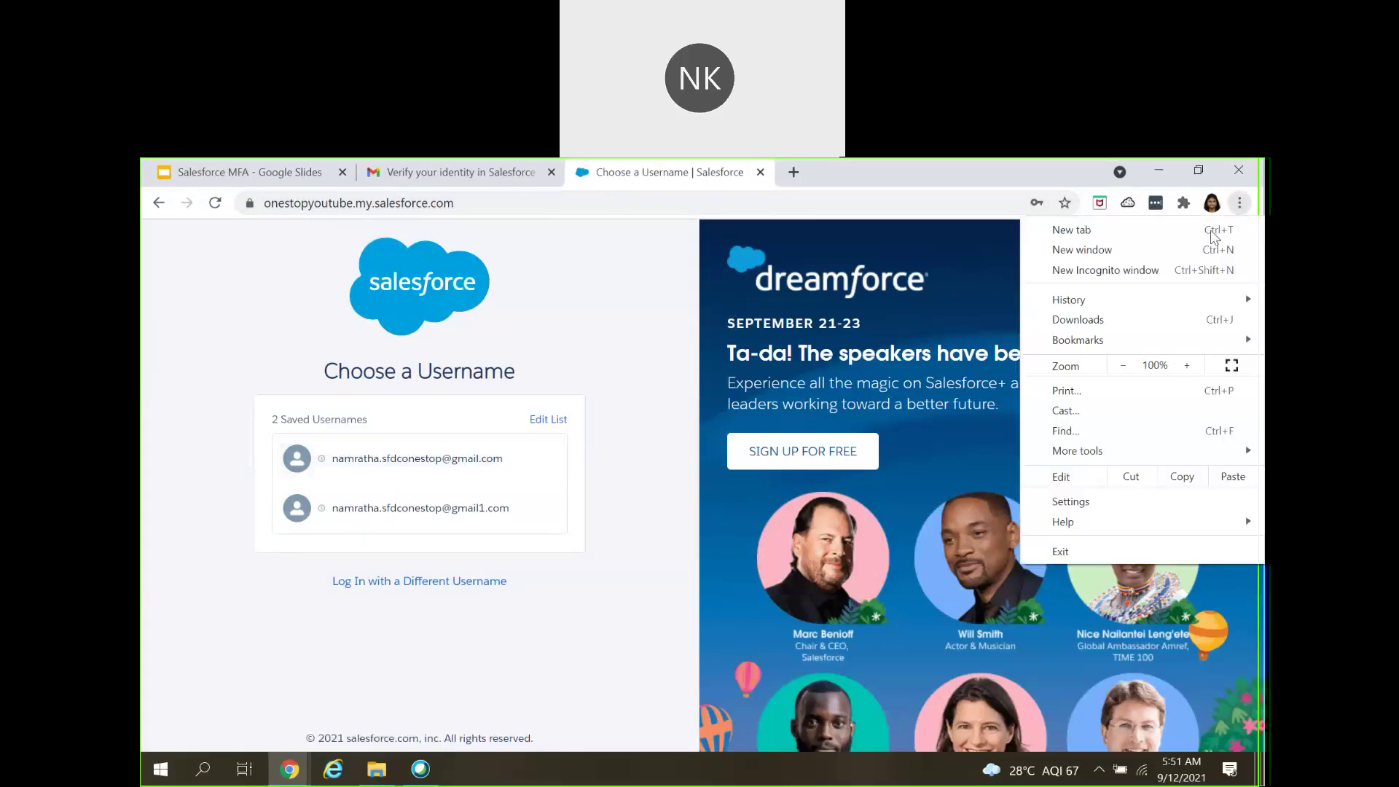
left_click(1128, 276)
type("lo")
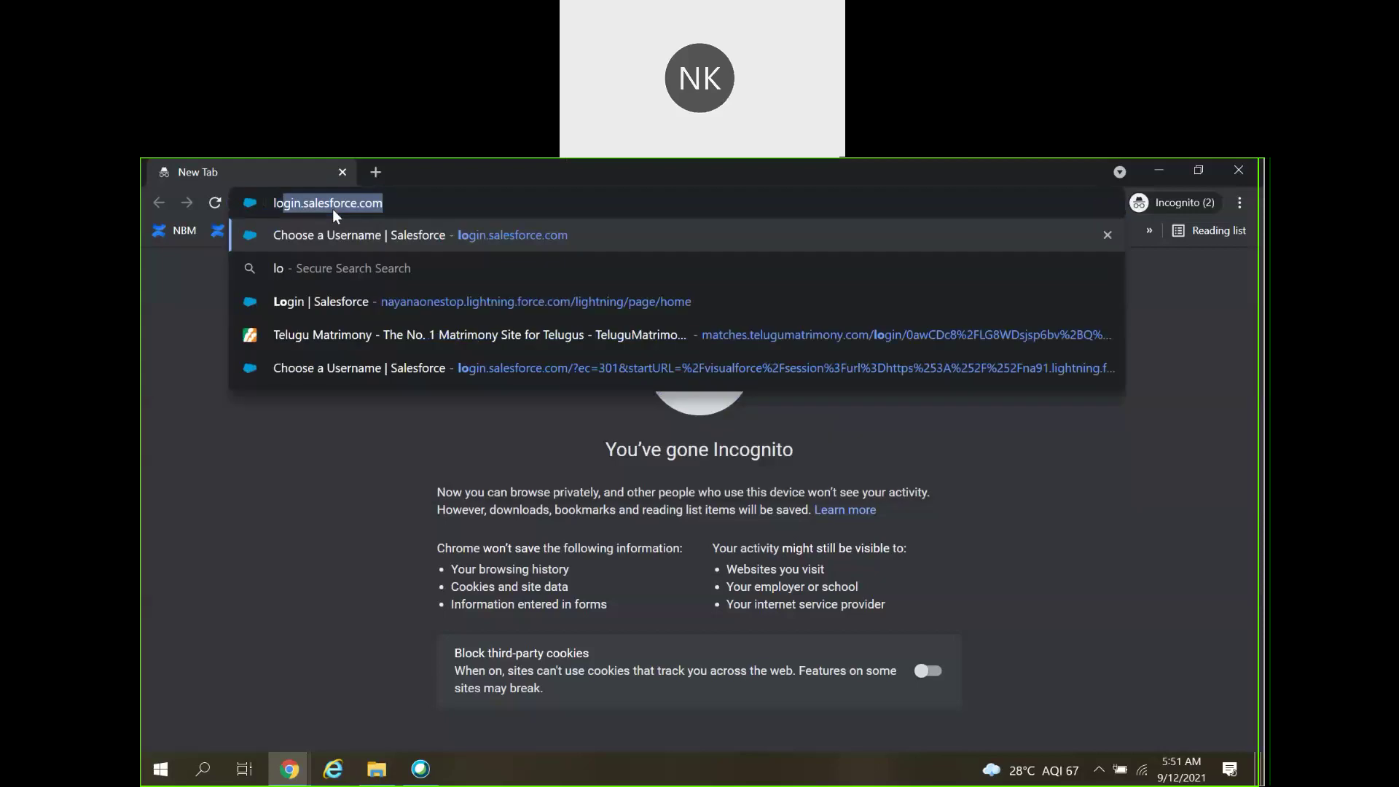
type("gim")
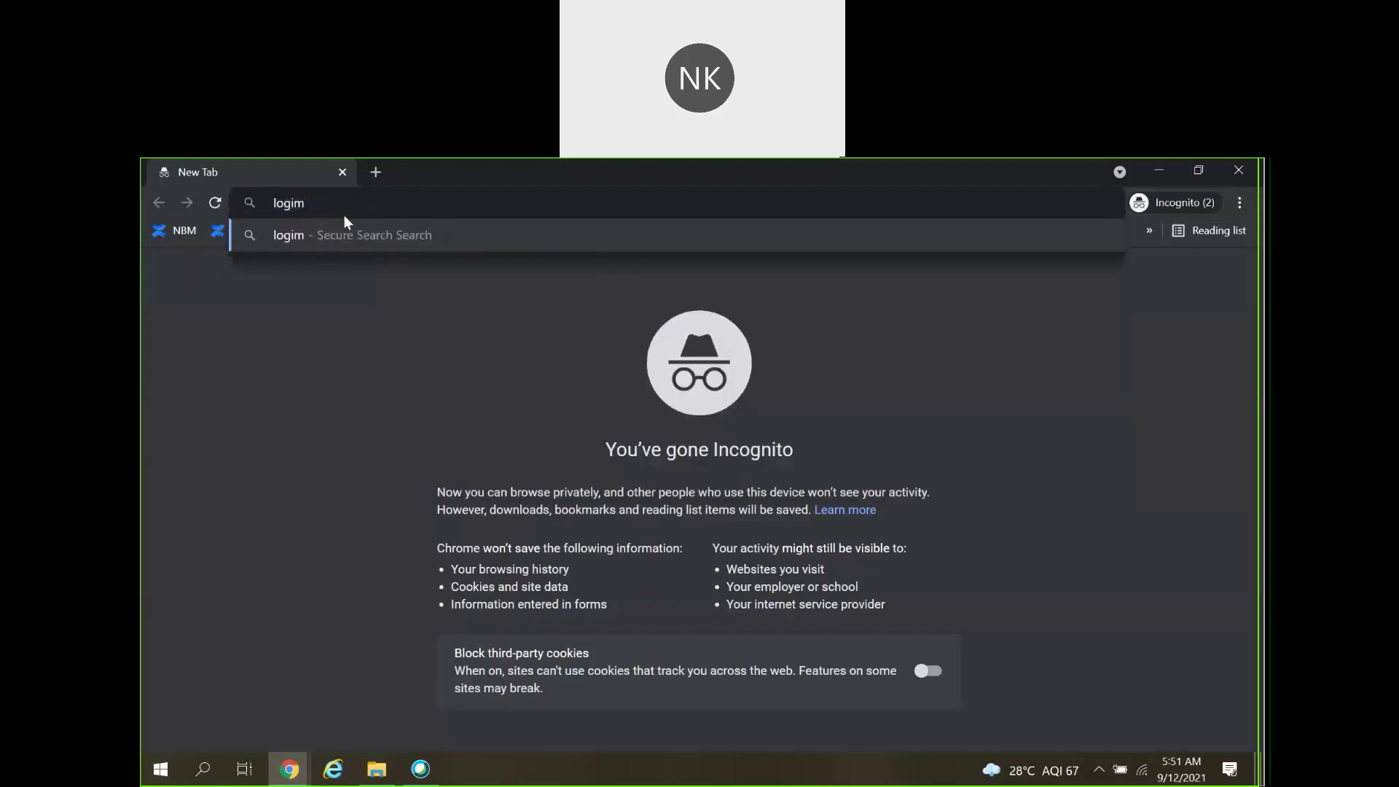
key("BackSpace")
left_click(399, 268)
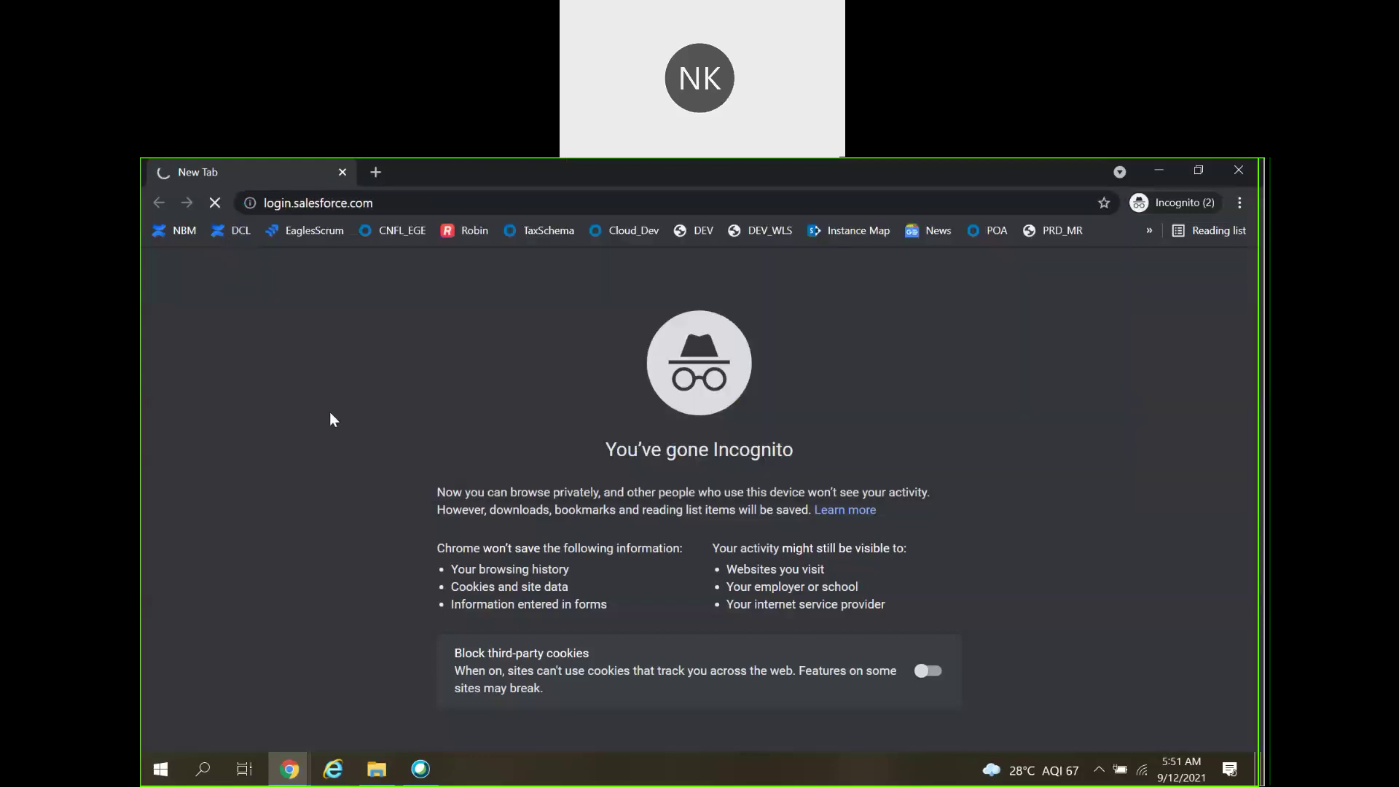
- Fill in the test user's saved credentials, correct the username, and log in
left_click(387, 414)
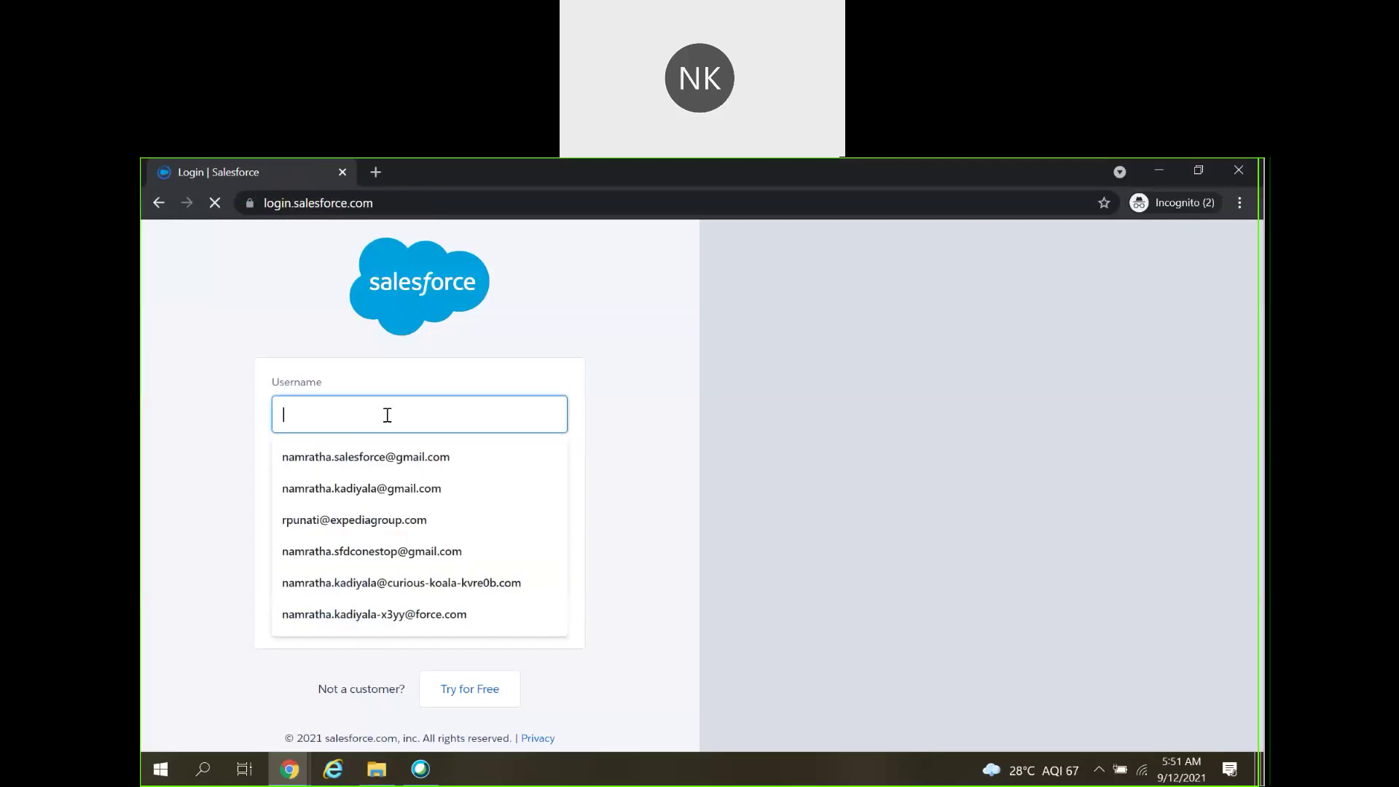
left_click(365, 400)
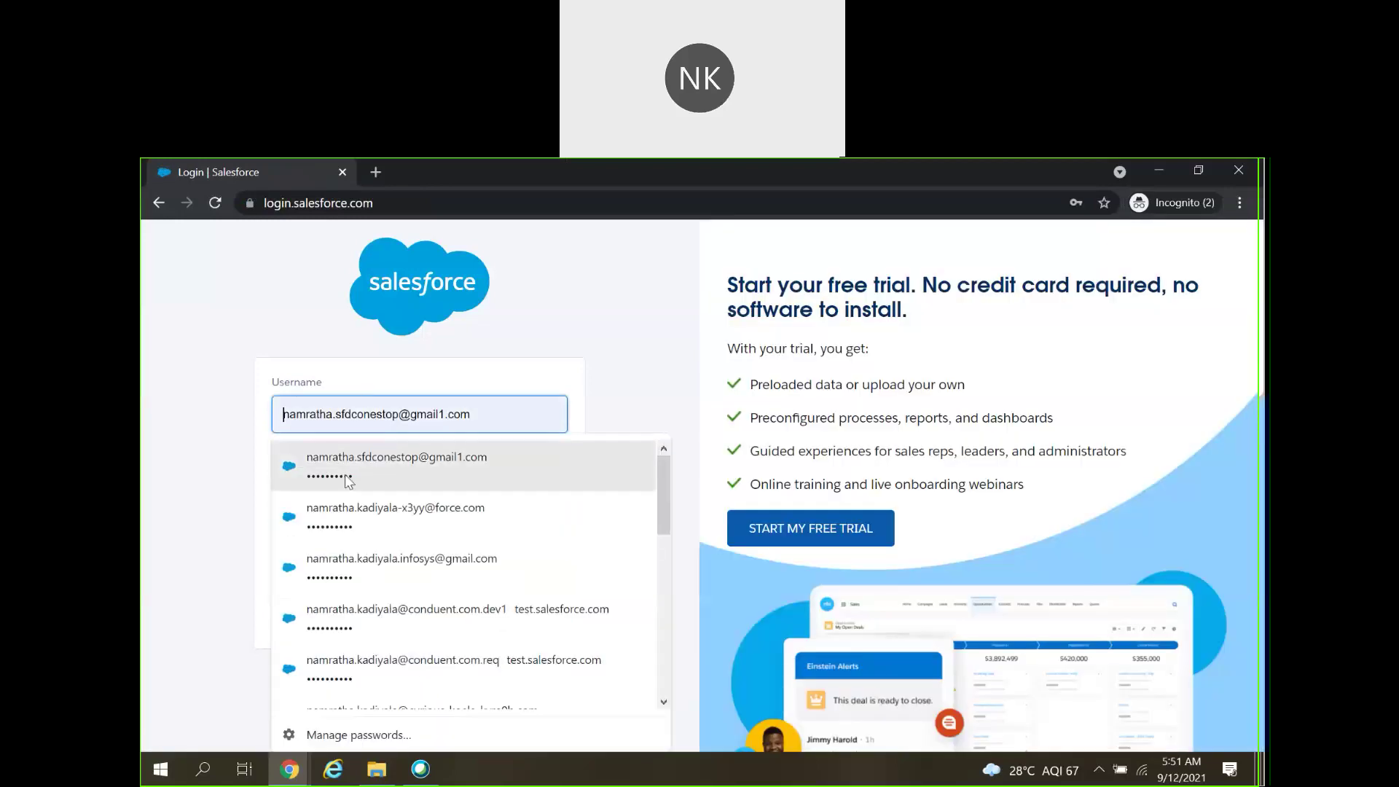
left_click(349, 481)
left_click(453, 411)
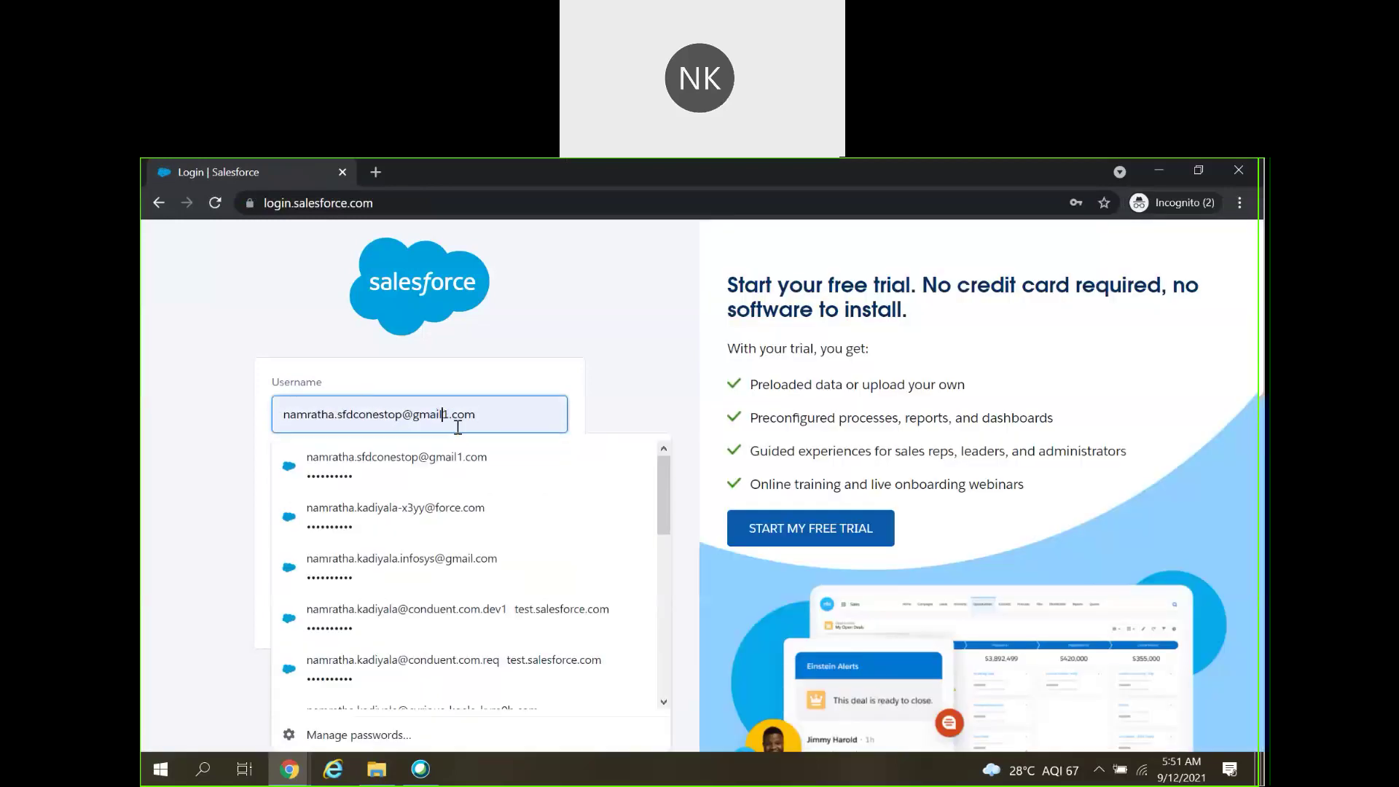
key("BackSpace")
left_click(400, 537)
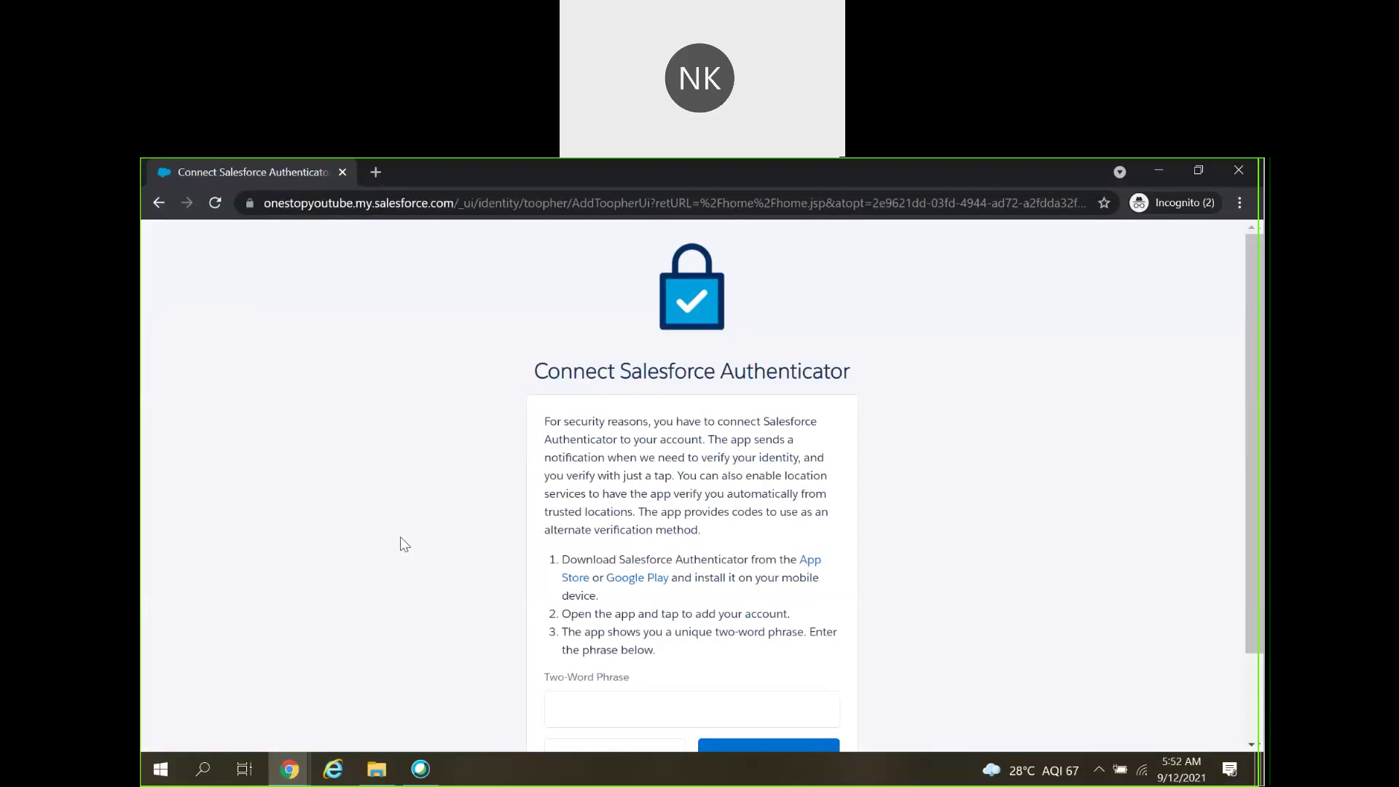
- Present the Salesforce MFA slide deck full screen to review the Authenticator screens
key("alt+Tab")
left_click(252, 172)
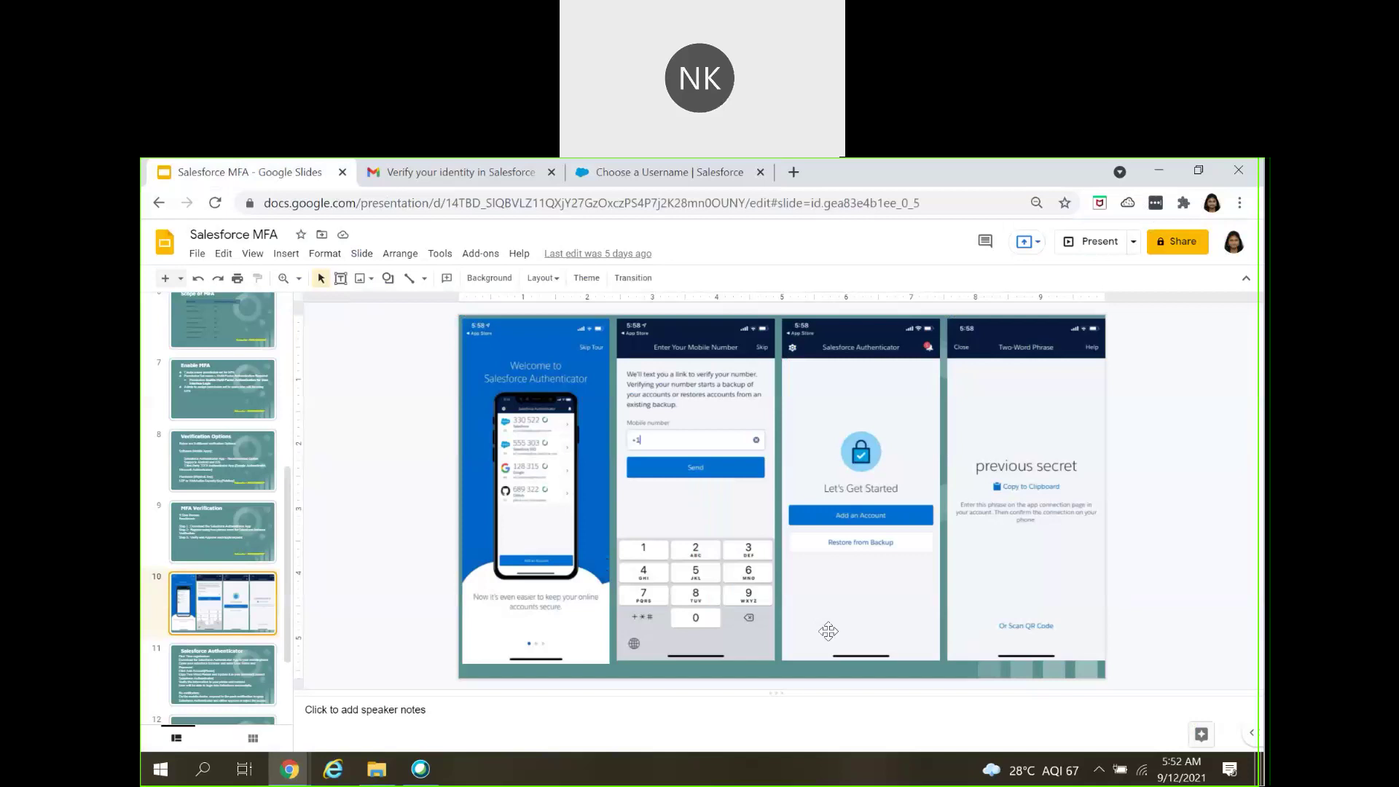
left_click(1090, 240)
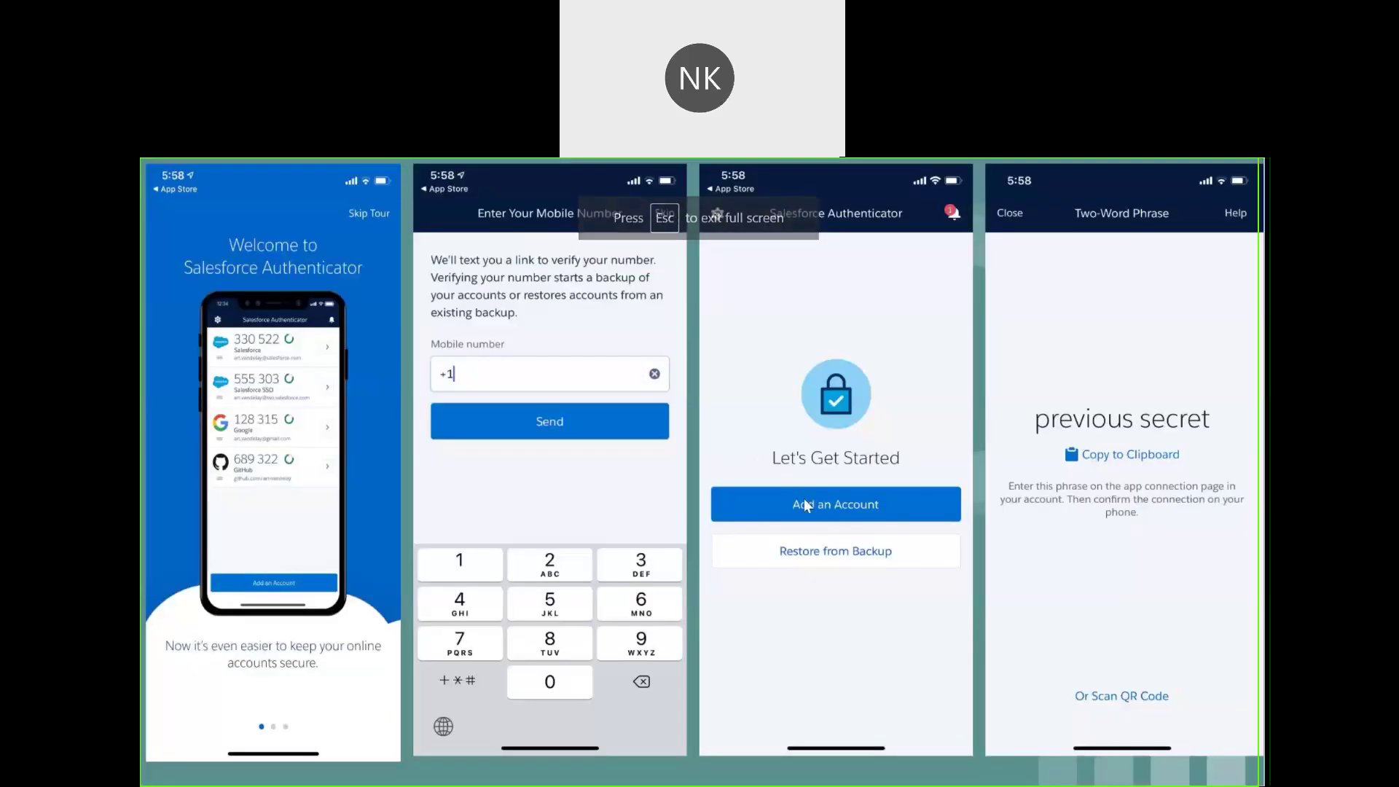
- Enter the Authenticator app's two-word phrase on the connection page and submit it
key("alt+Tab")
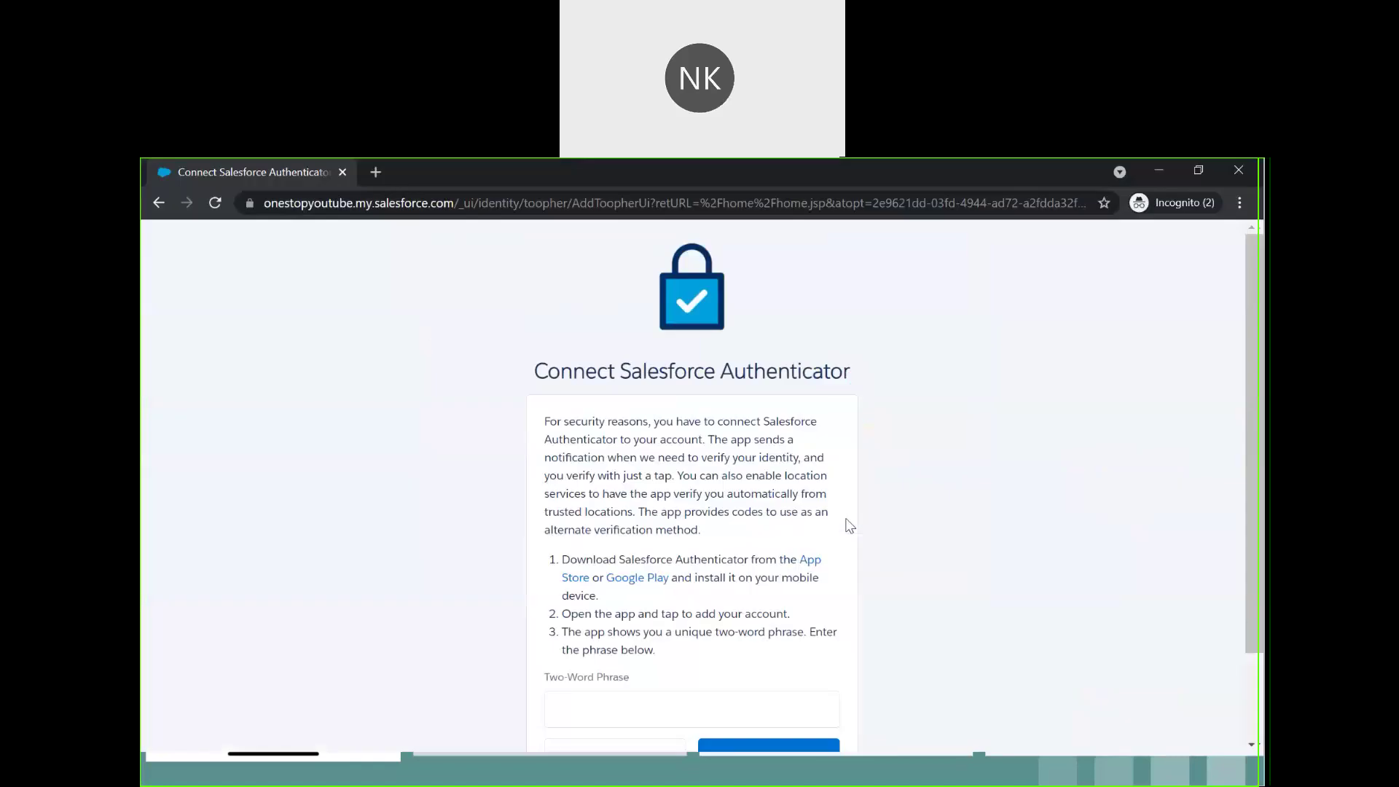
scroll(646, 578, "down", 2)
left_click(628, 621)
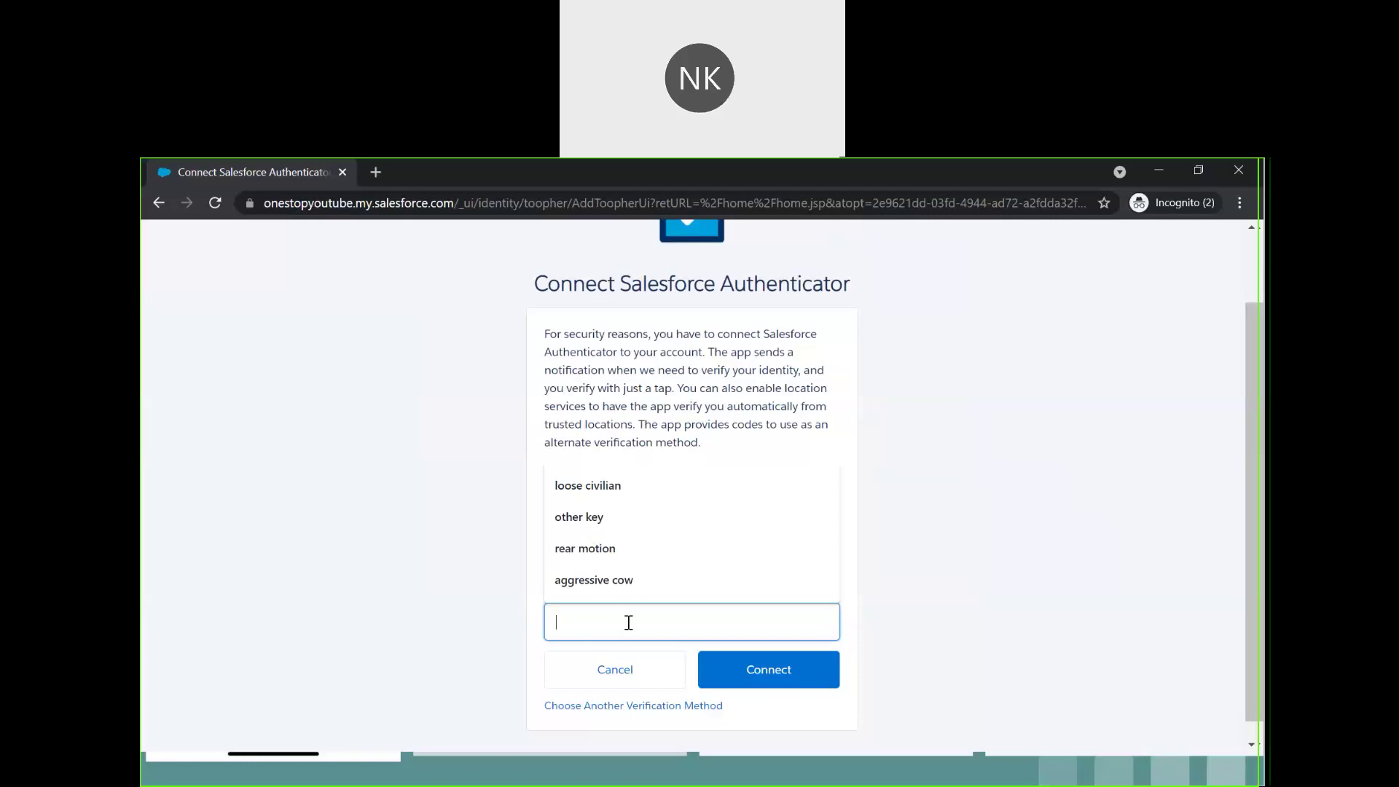
type("bad d")
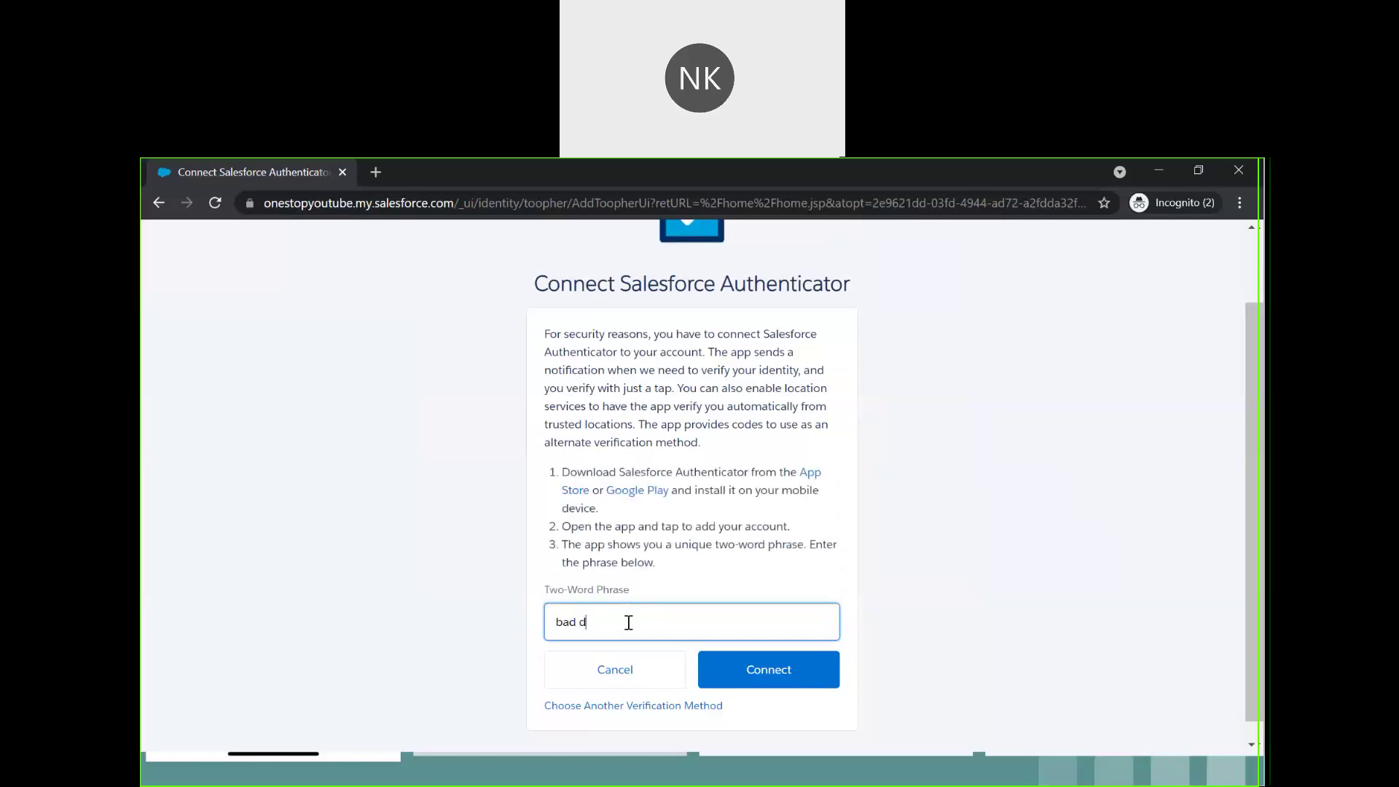
type("iscussion")
left_click(797, 677)
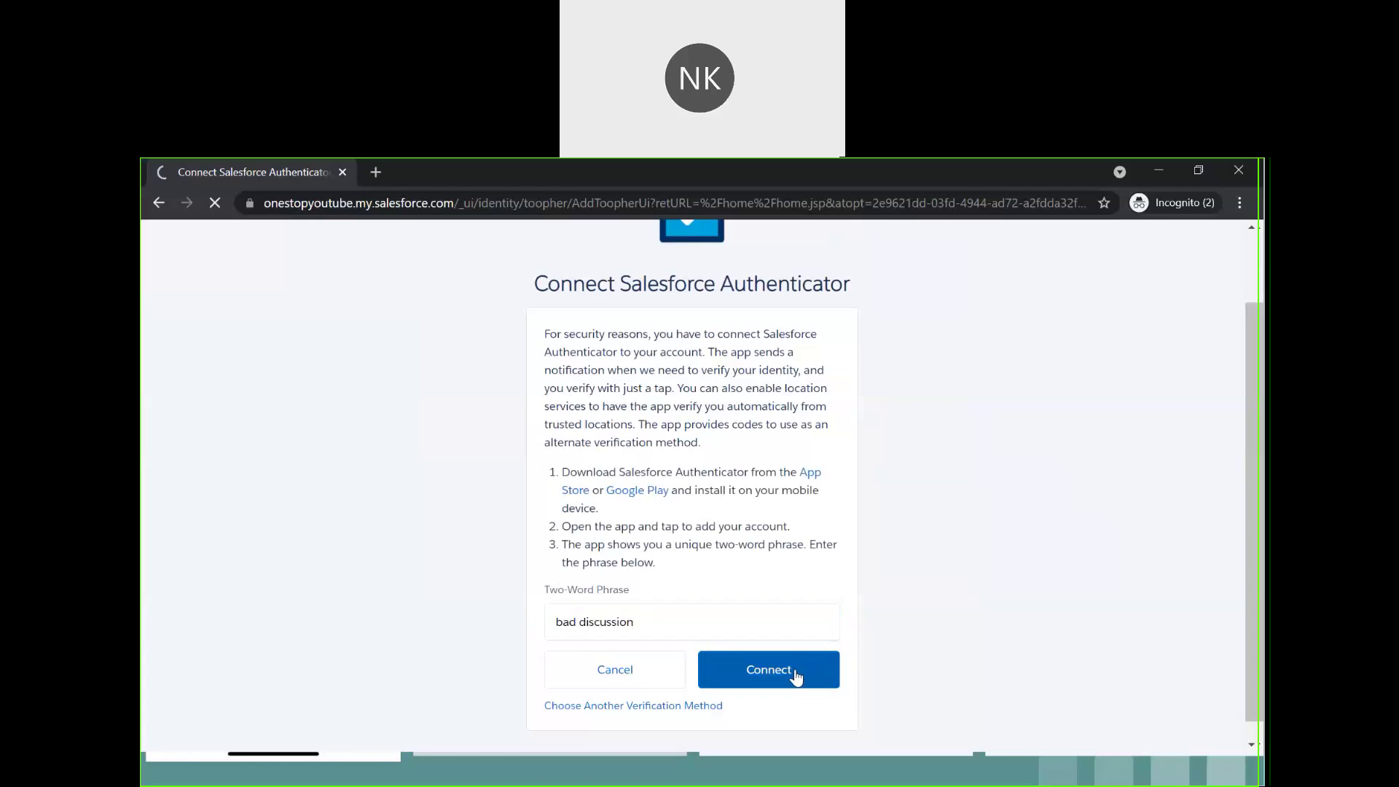
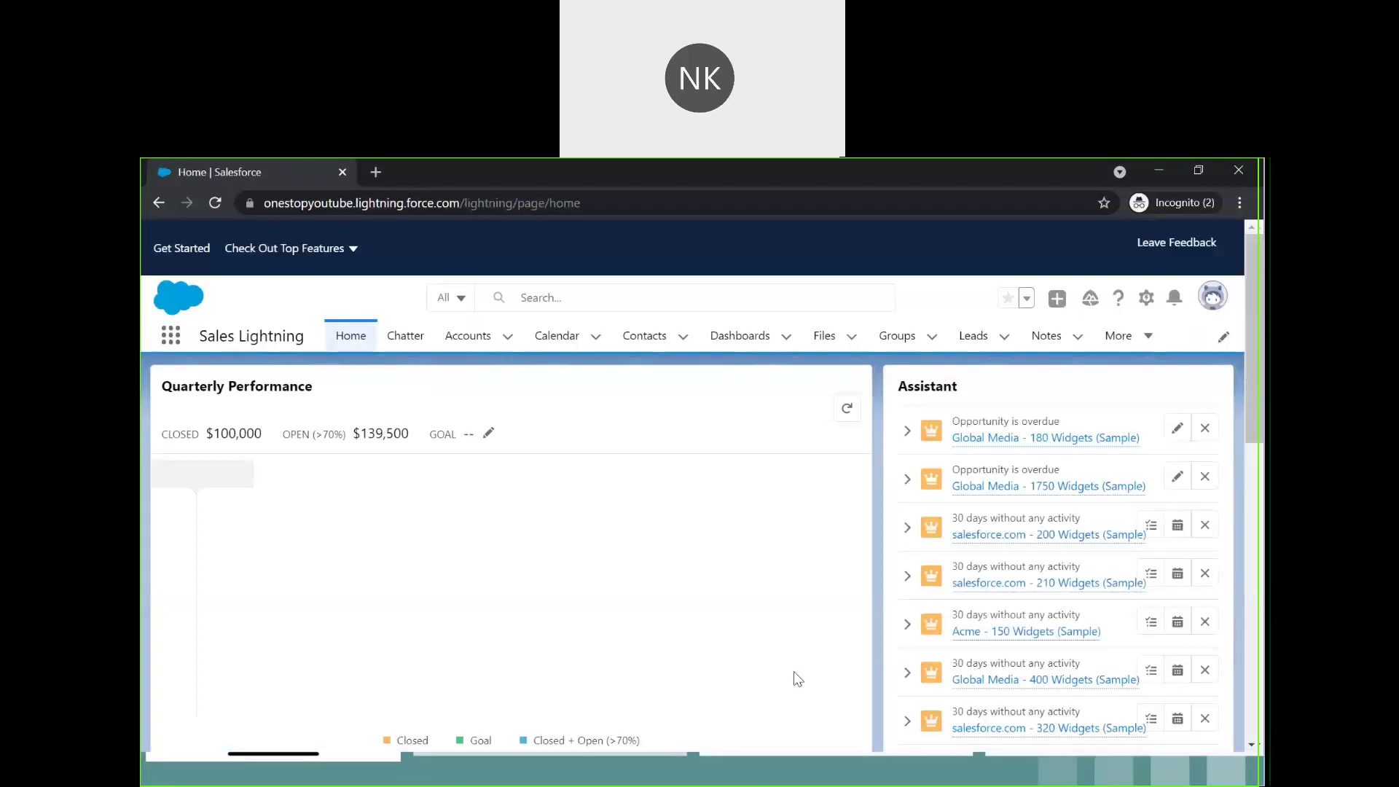
- Present the Authenticator screenshots full screen and advance to the Salesforce Authenticator registration-steps slide
key("alt+Tab")
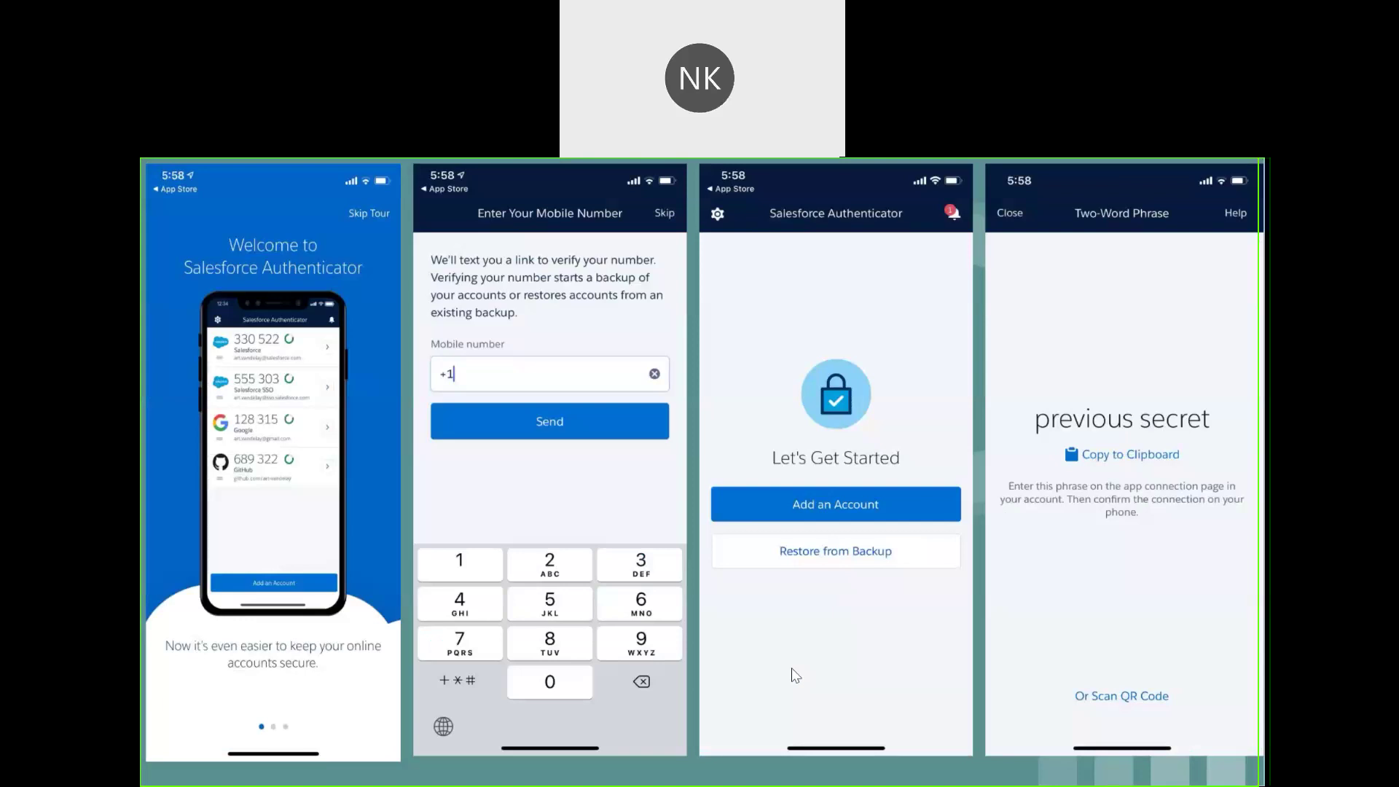
left_click(843, 713)
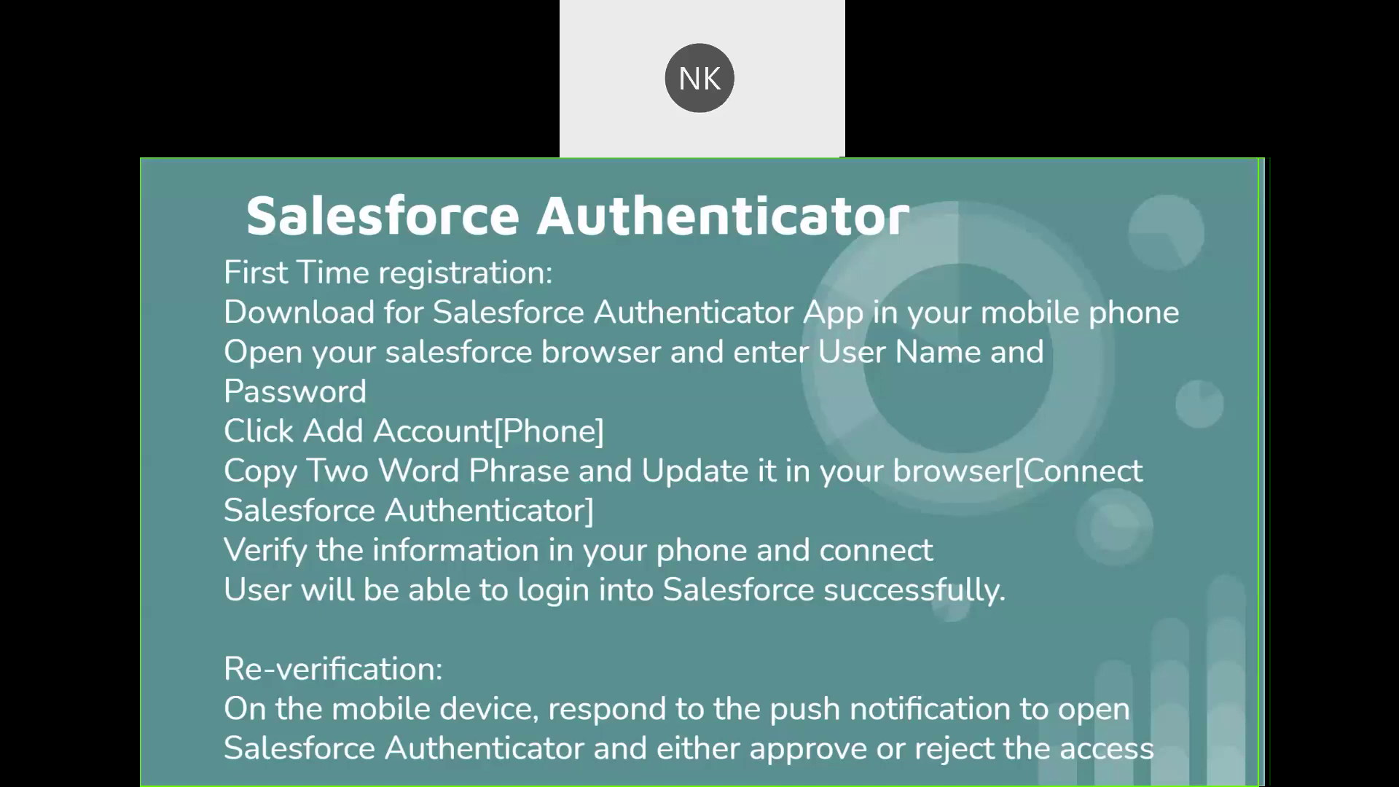
- Return to the Salesforce Home page in Chrome and log out from the profile menu
key("alt+Tab")
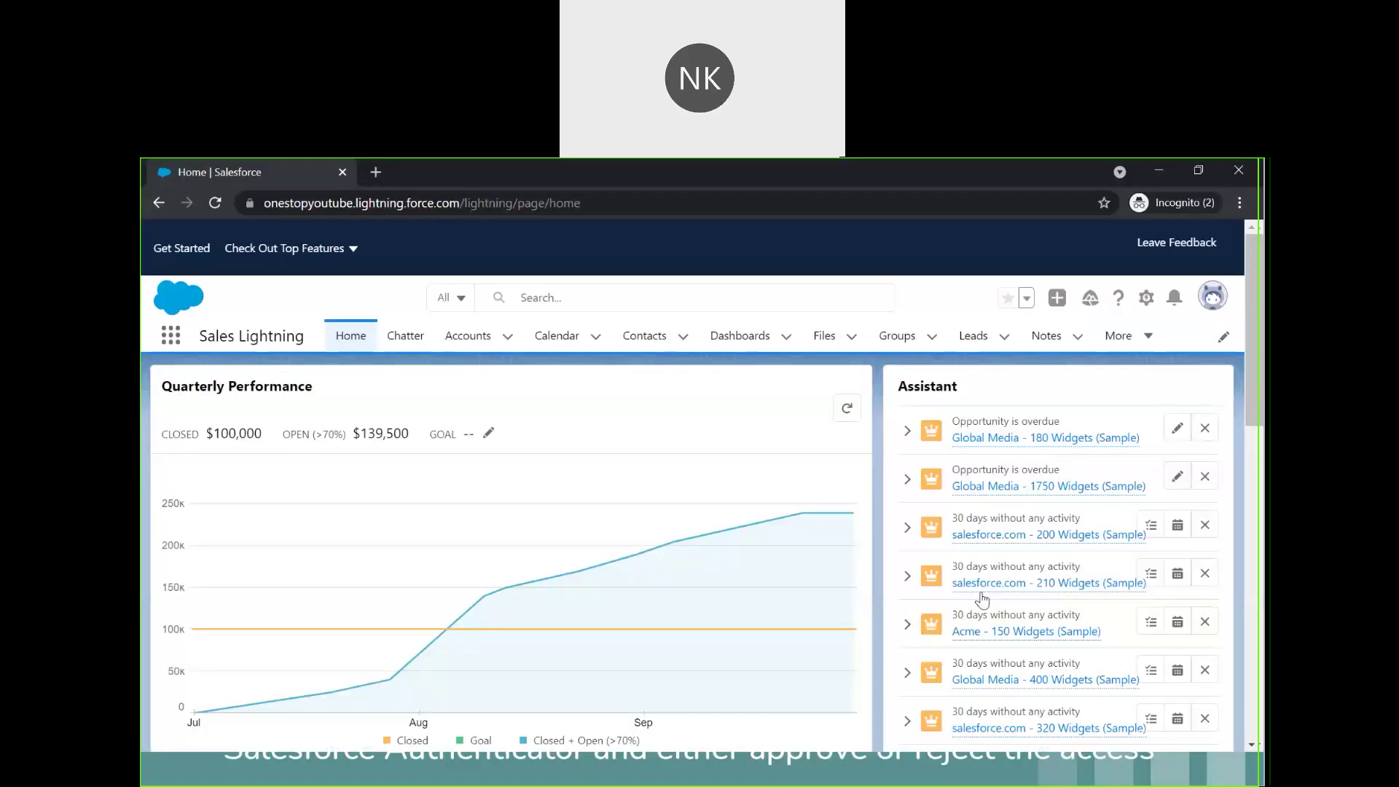
left_click(1239, 204)
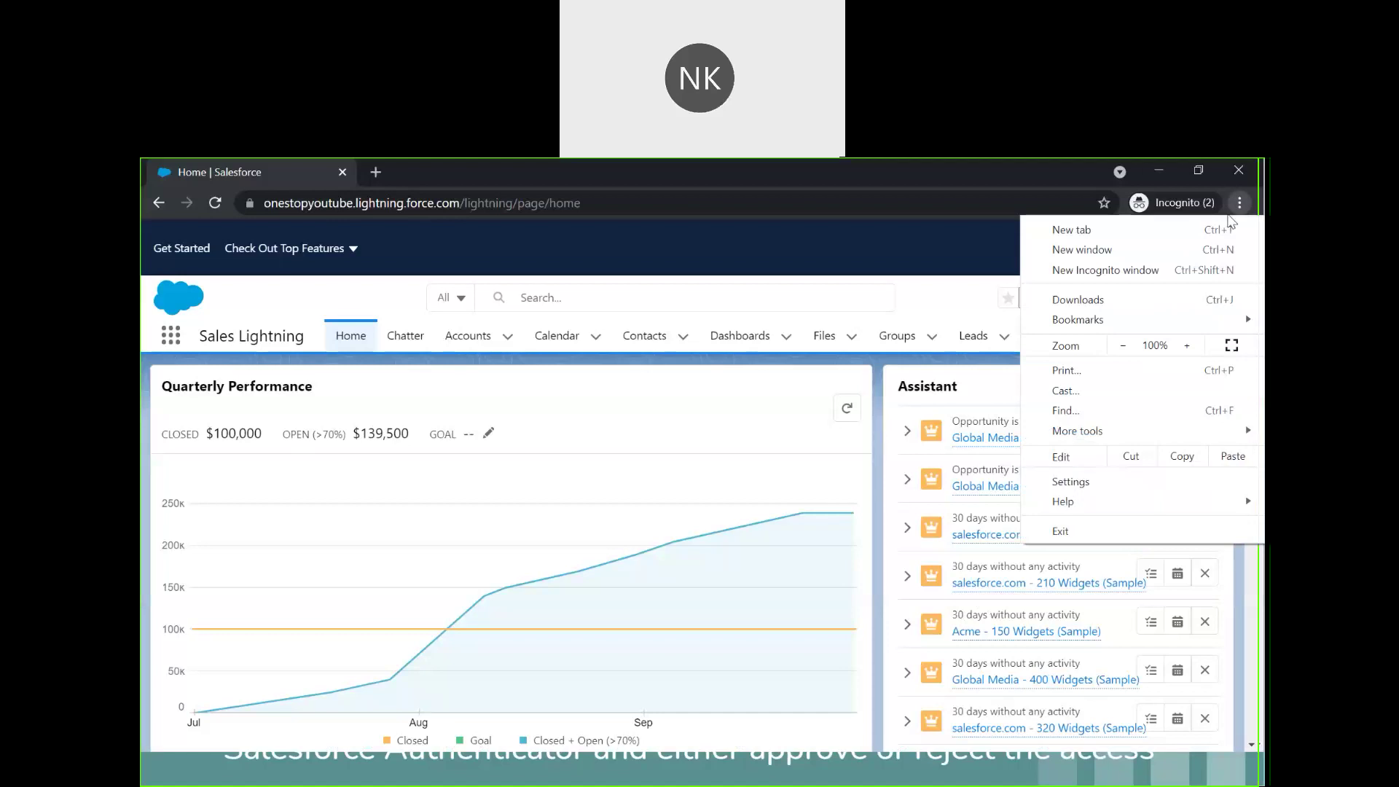
left_click(988, 309)
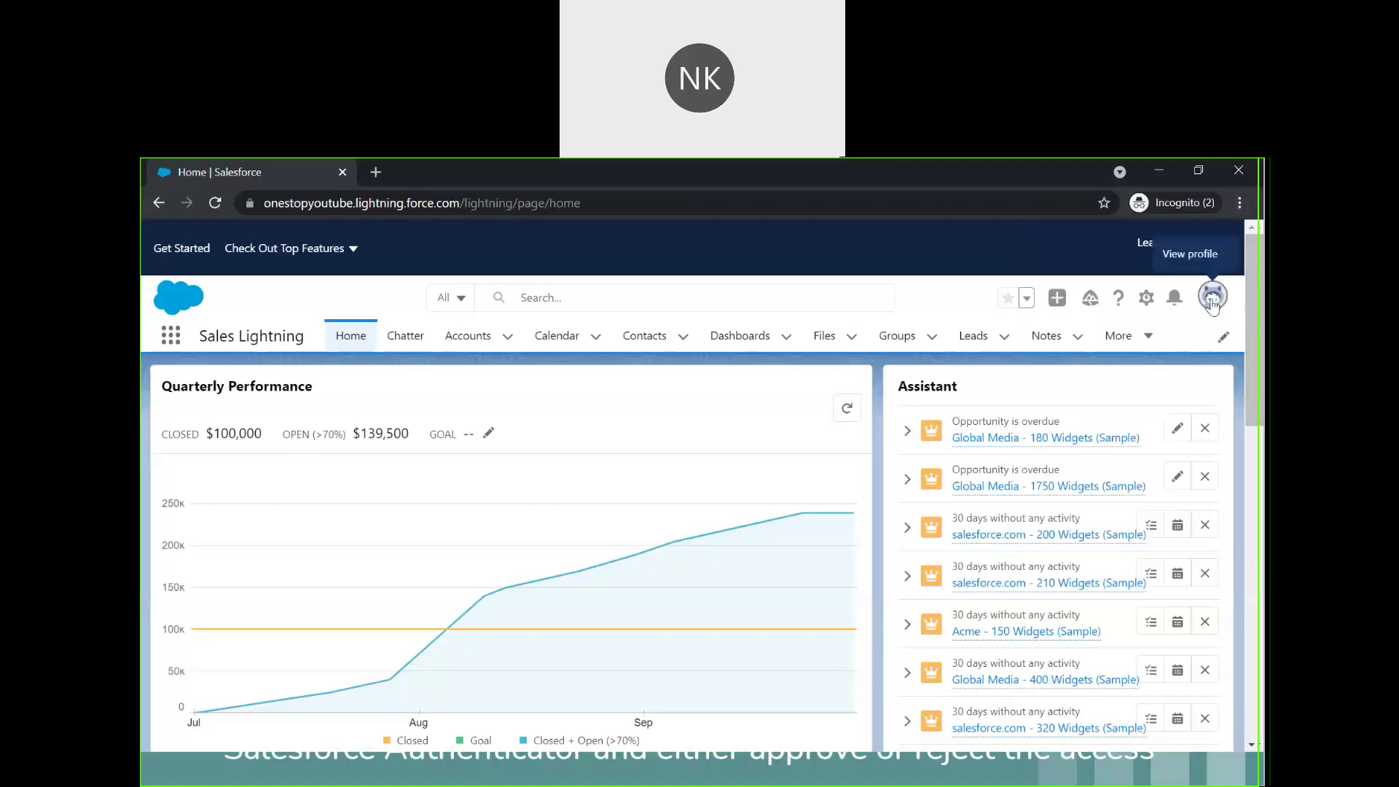
left_click(1212, 296)
left_click(1053, 390)
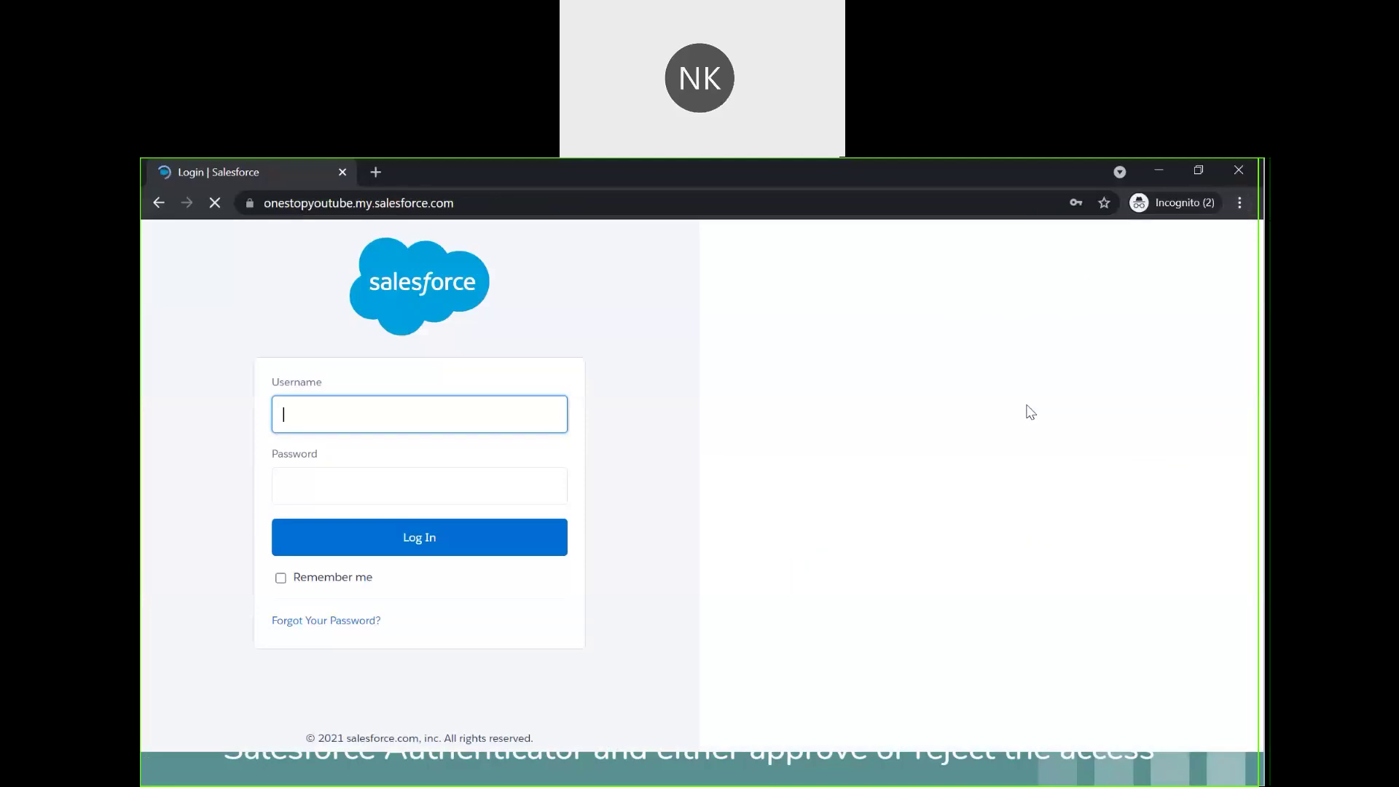
- Fill the login form with Chrome's saved username and password and log in to Salesforce
left_click(310, 414)
left_click(351, 487)
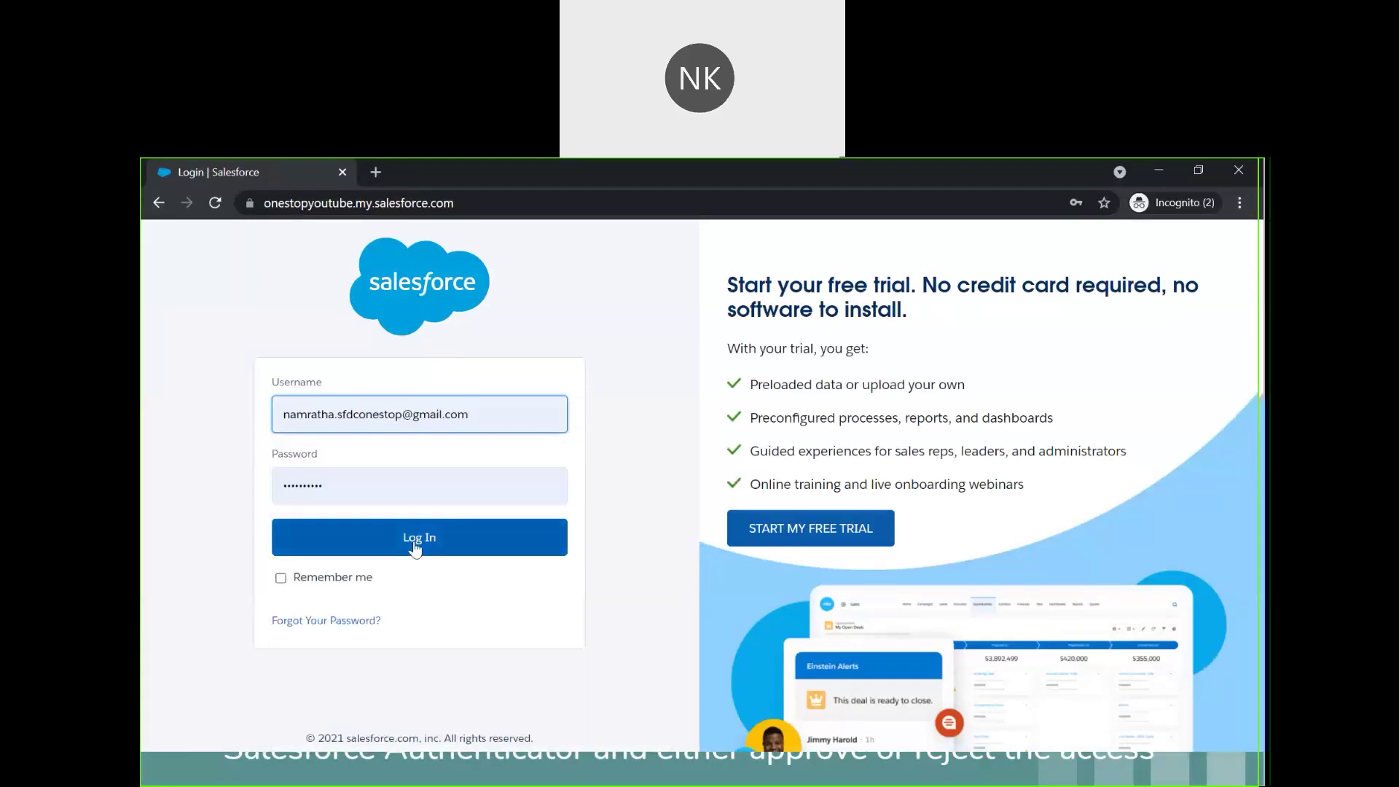
left_click(415, 546)
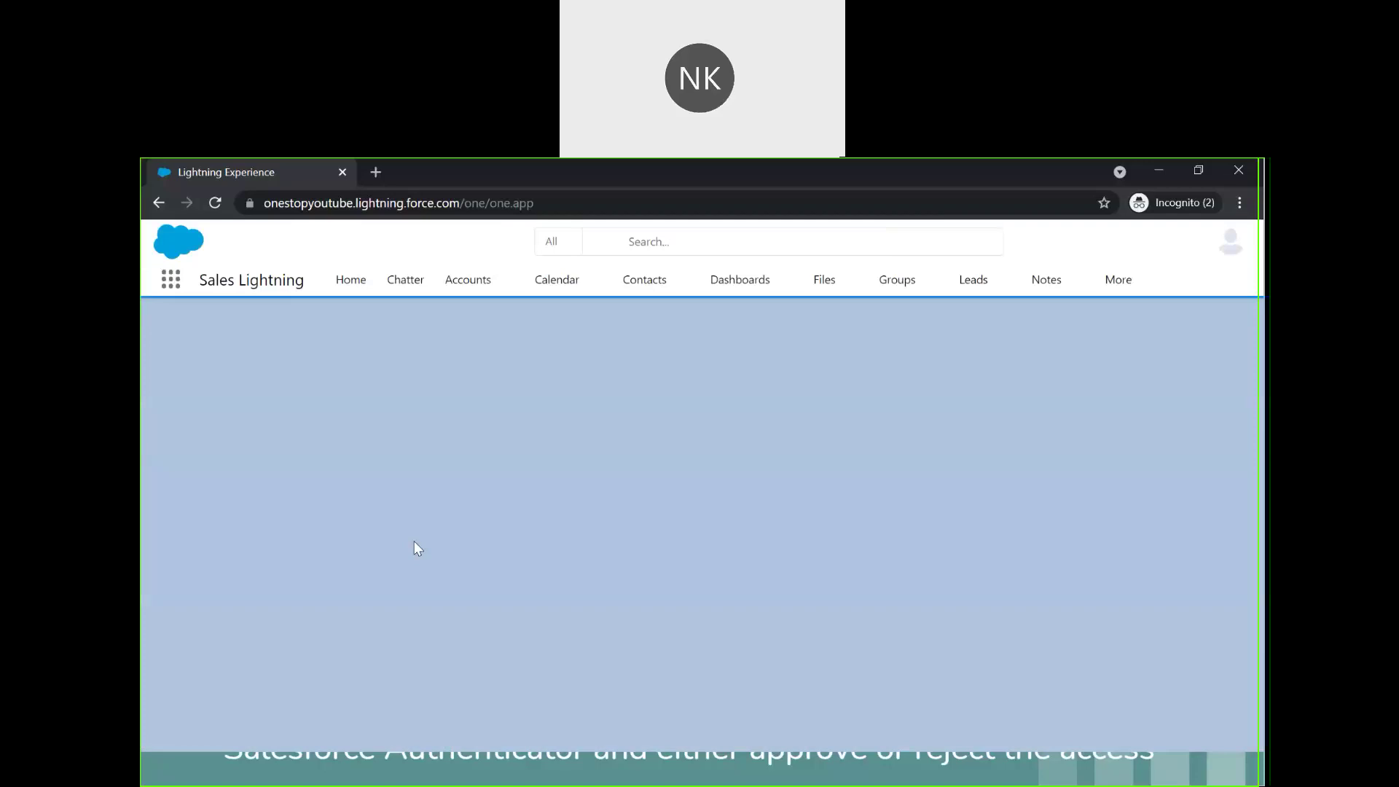
- Go back to the Salesforce Authenticator registration-steps slide after the login completes
key("alt+Tab")
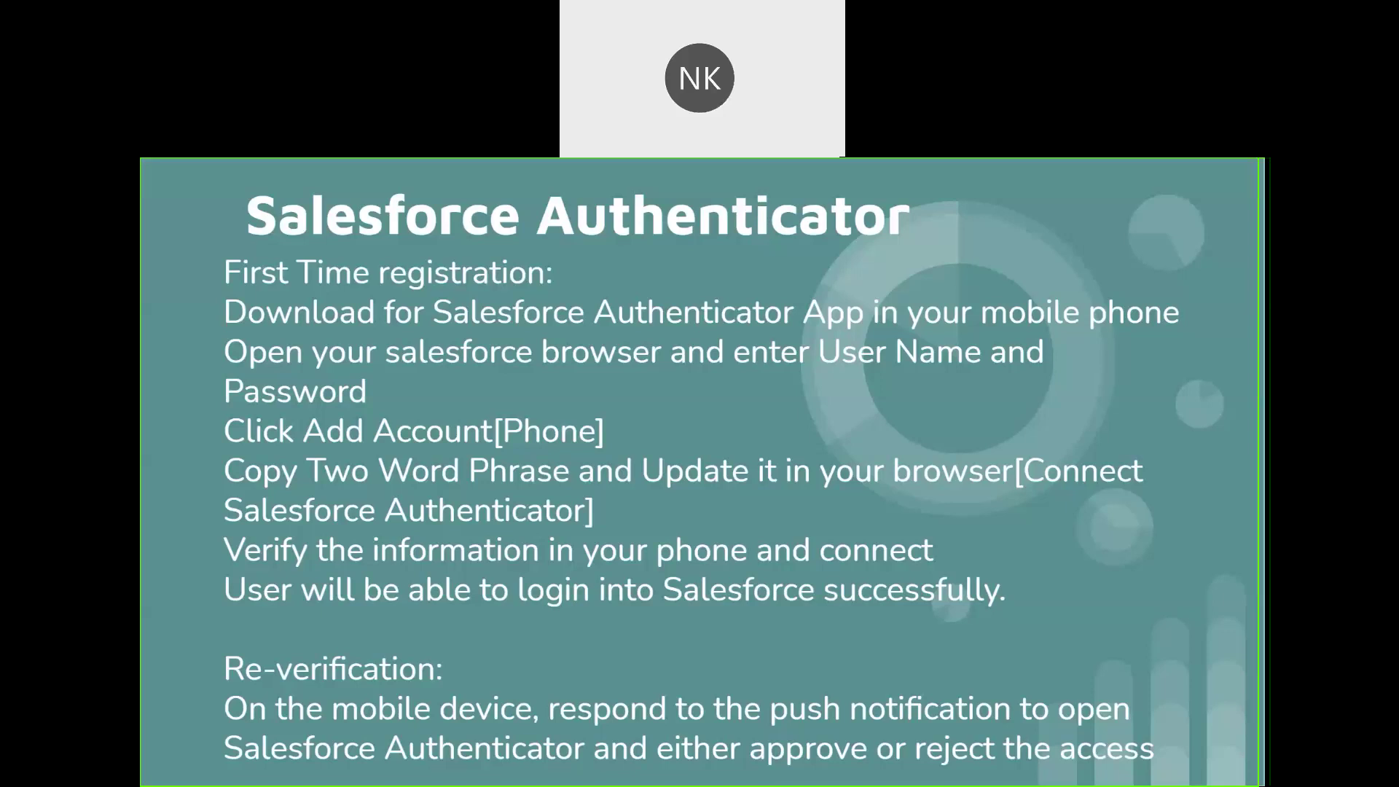
- Close the Salesforce Chrome window, advance to the Thank you slide, and exit the slideshow
key("alt+Tab")
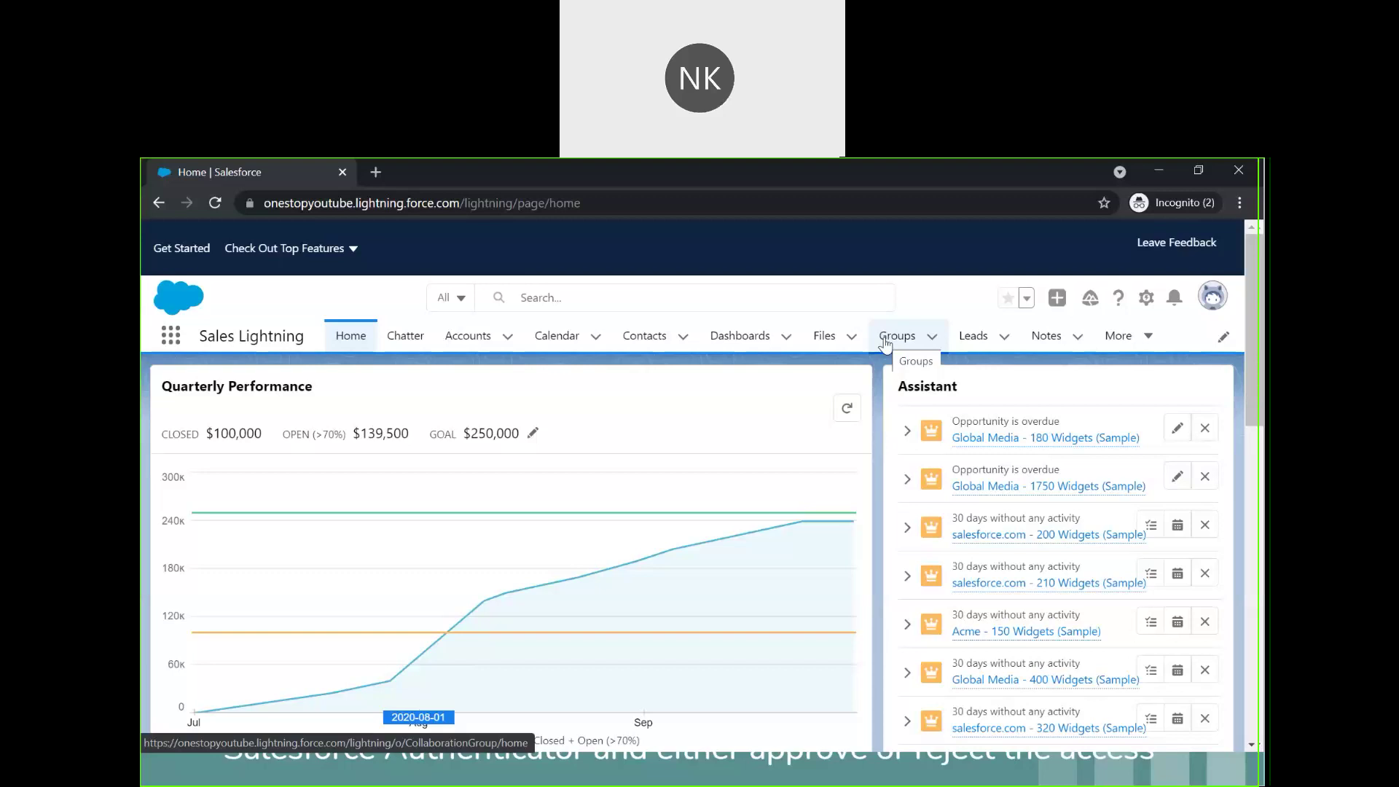
left_click(1237, 172)
left_click(685, 491)
key("Escape")
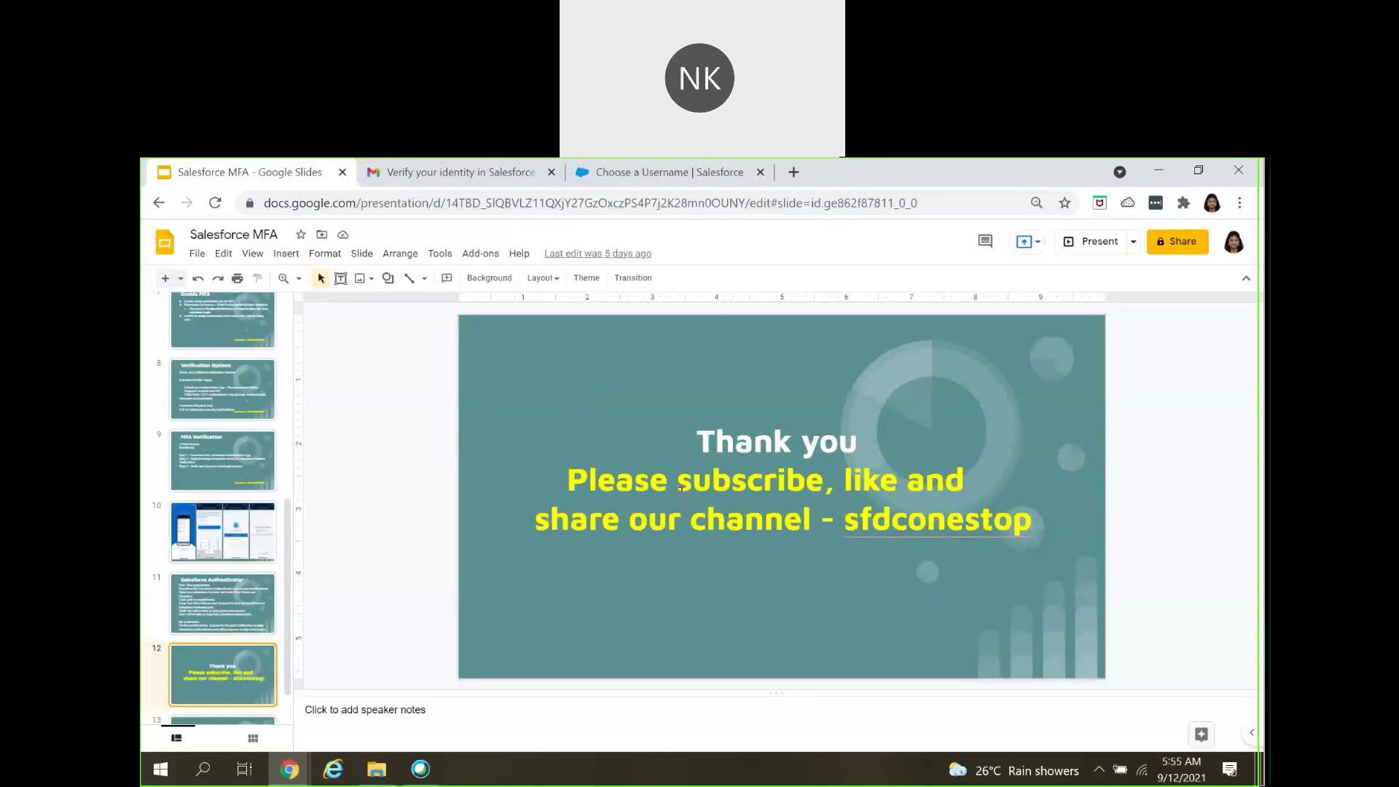
- Log in from the Choose a Username tab as the first saved user and maximize Chrome
left_click(1197, 170)
left_click(609, 313)
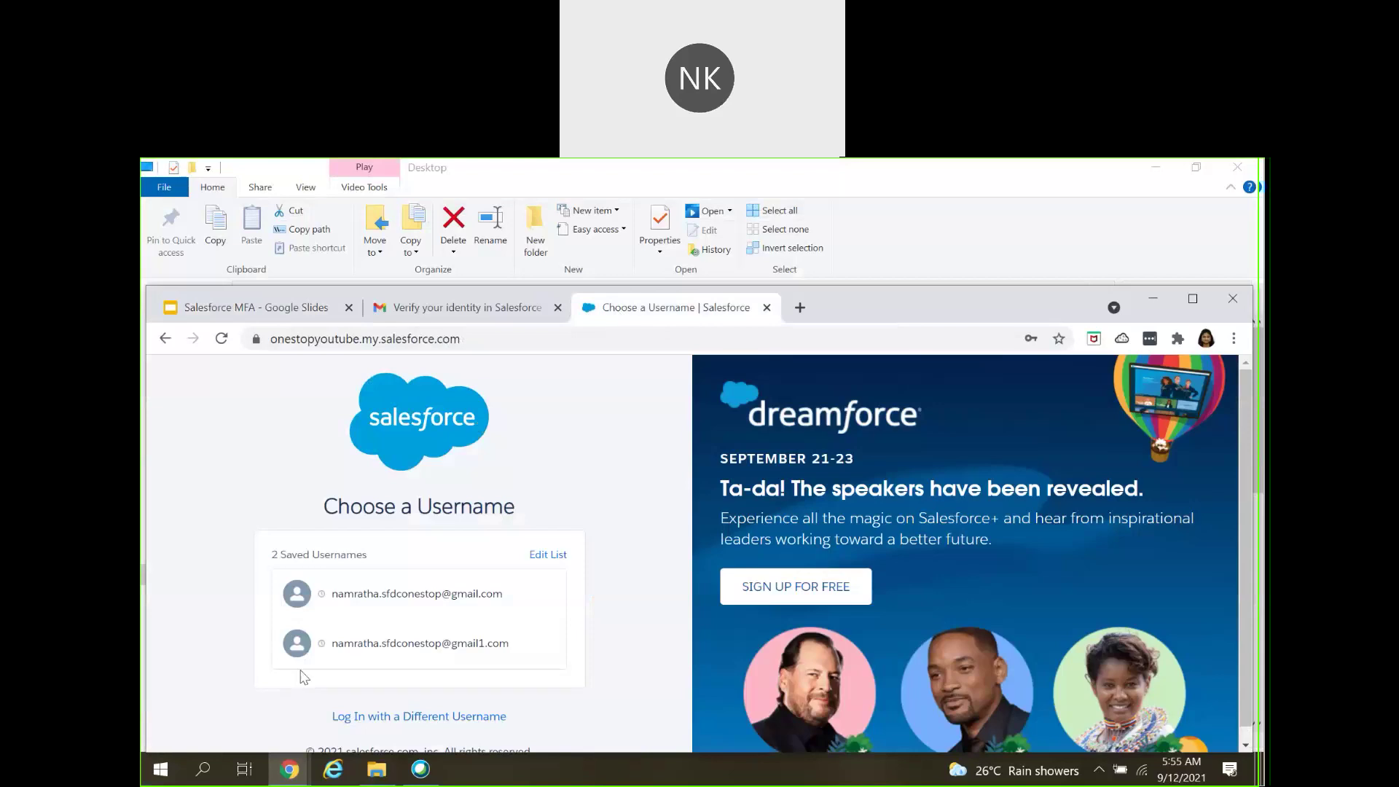
left_click(378, 605)
left_click(456, 687)
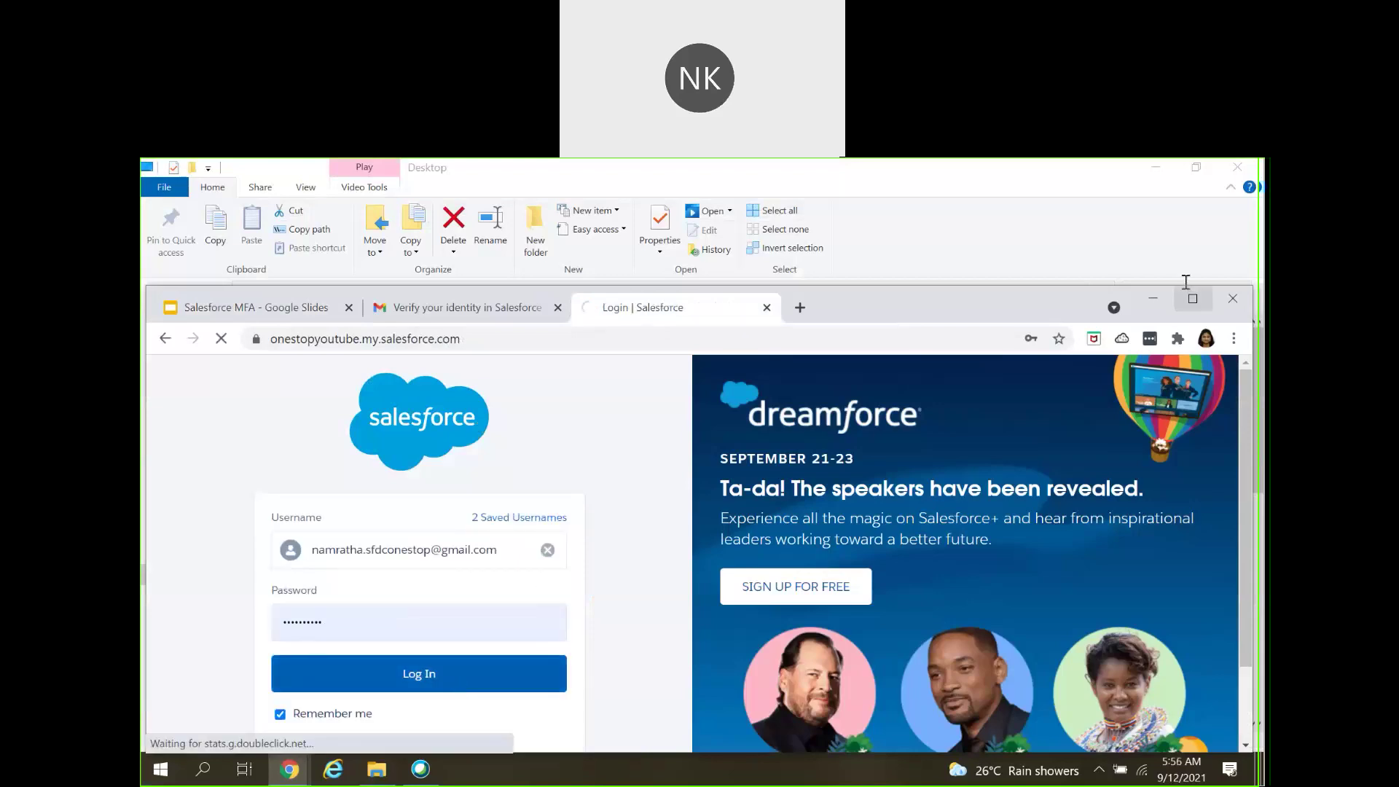
left_click(1191, 300)
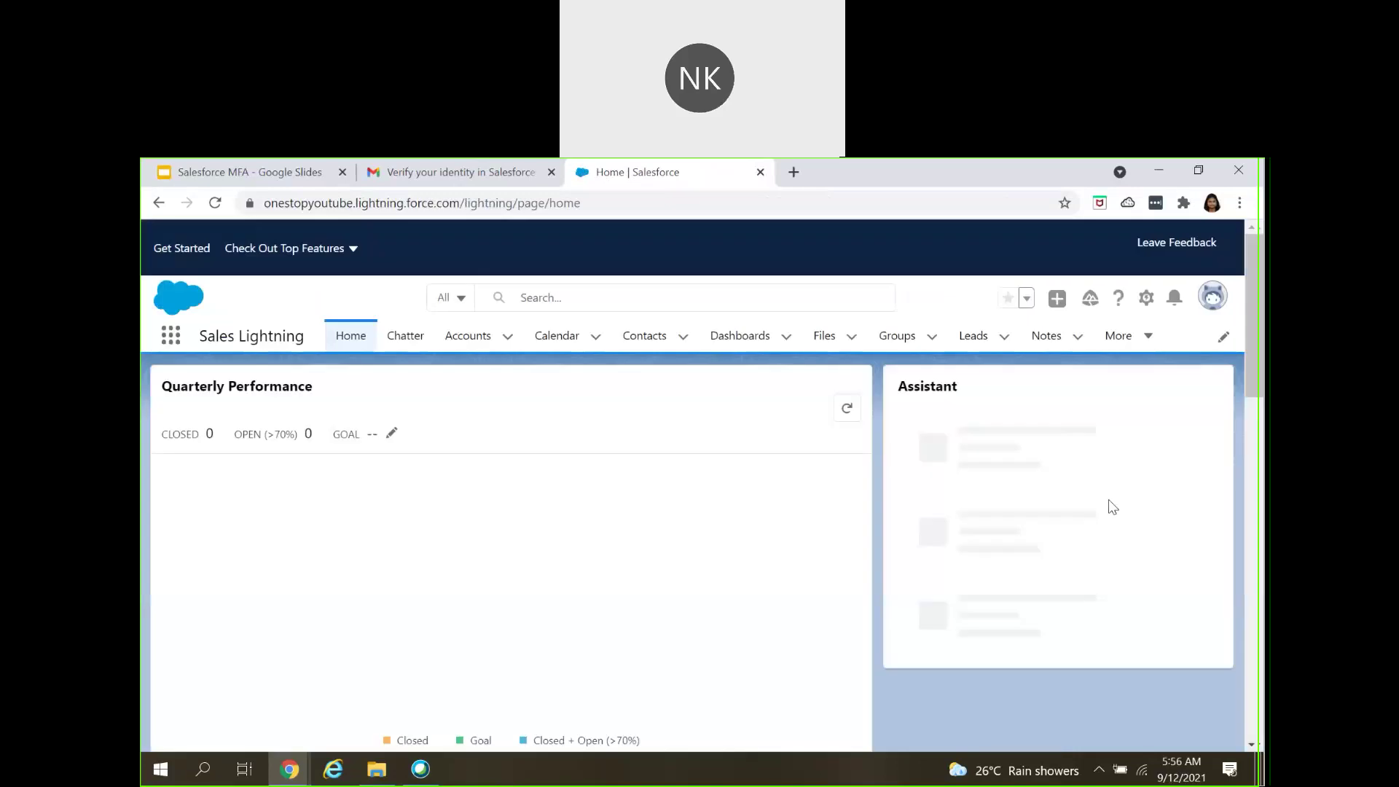
- Go from the profile avatar to personal settings and the Advanced User Details page
left_click(1213, 304)
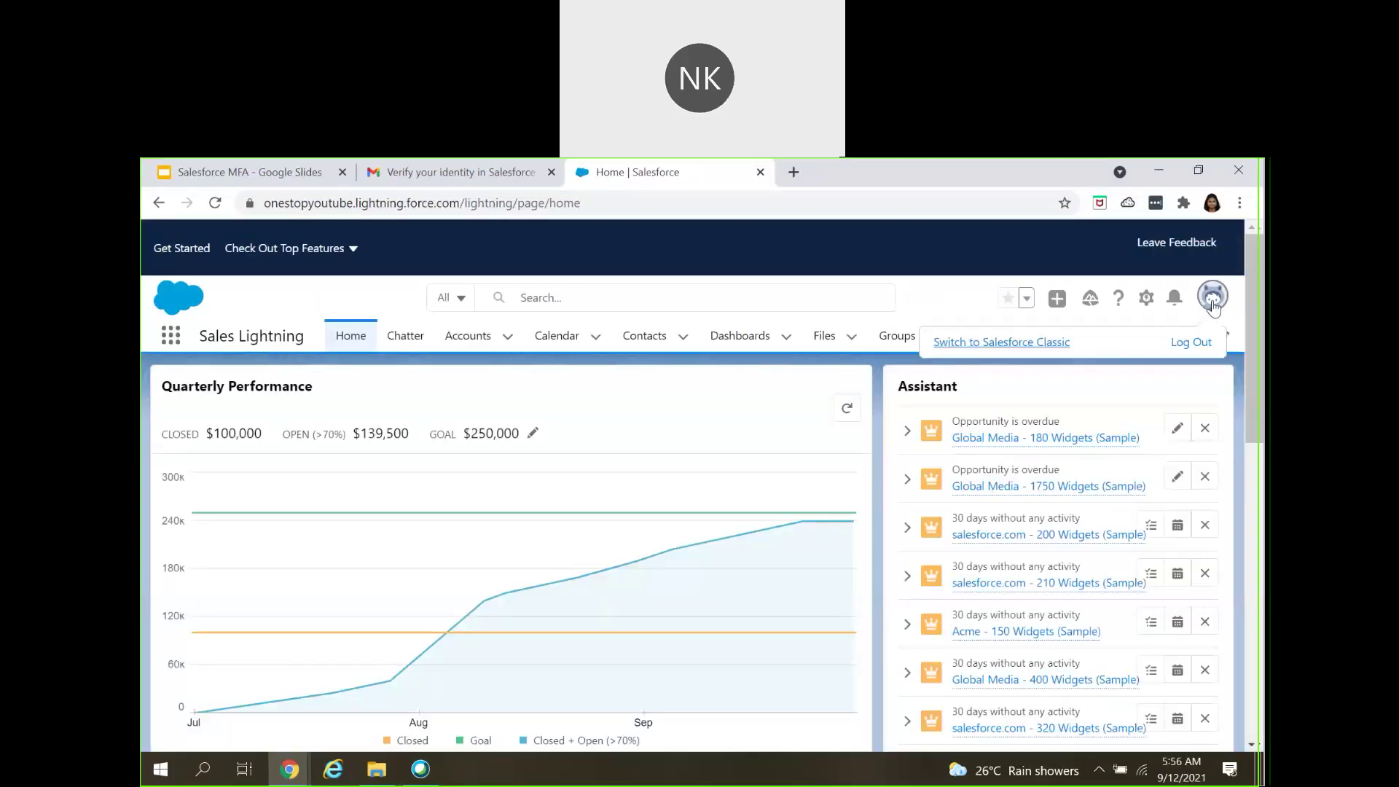
left_click(1148, 310)
left_click(1212, 304)
left_click(1212, 304)
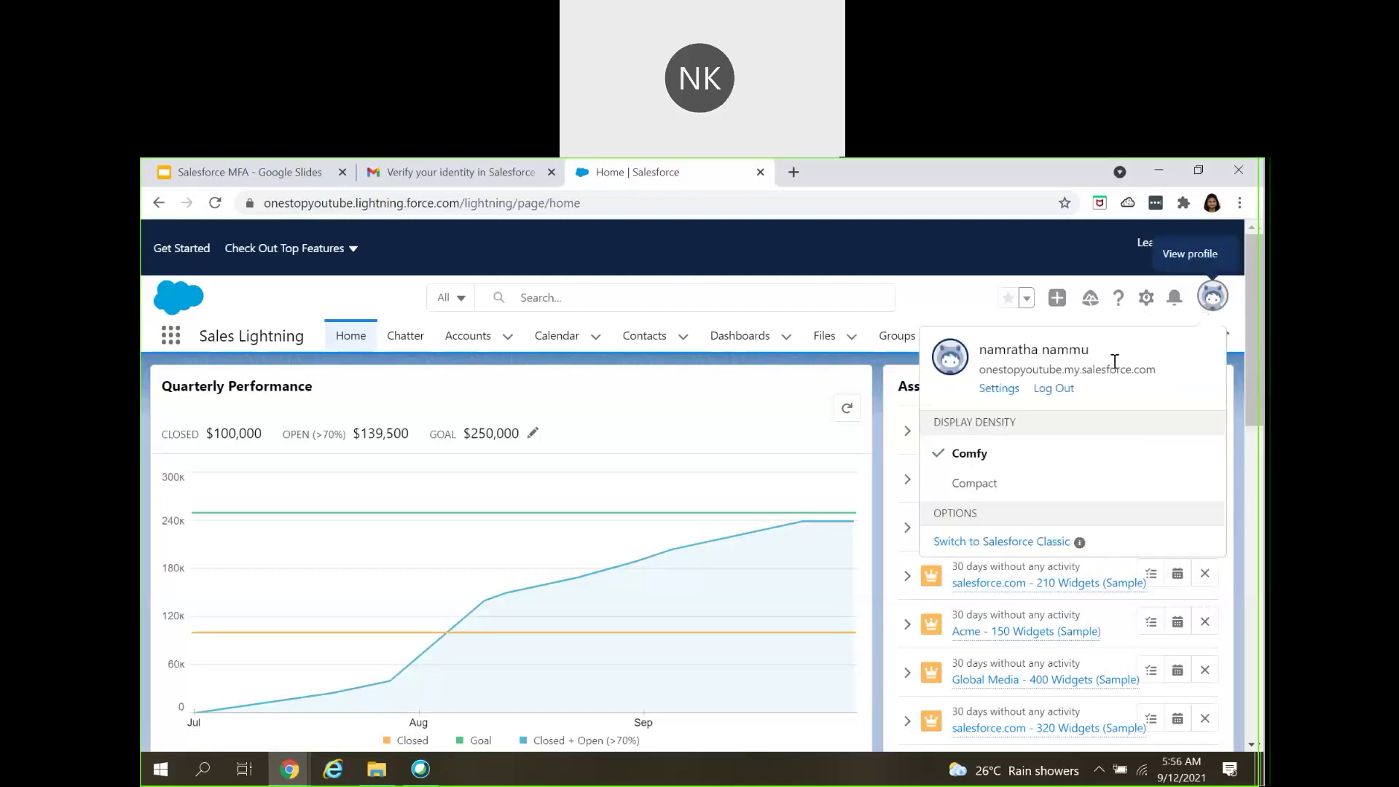
key("Escape")
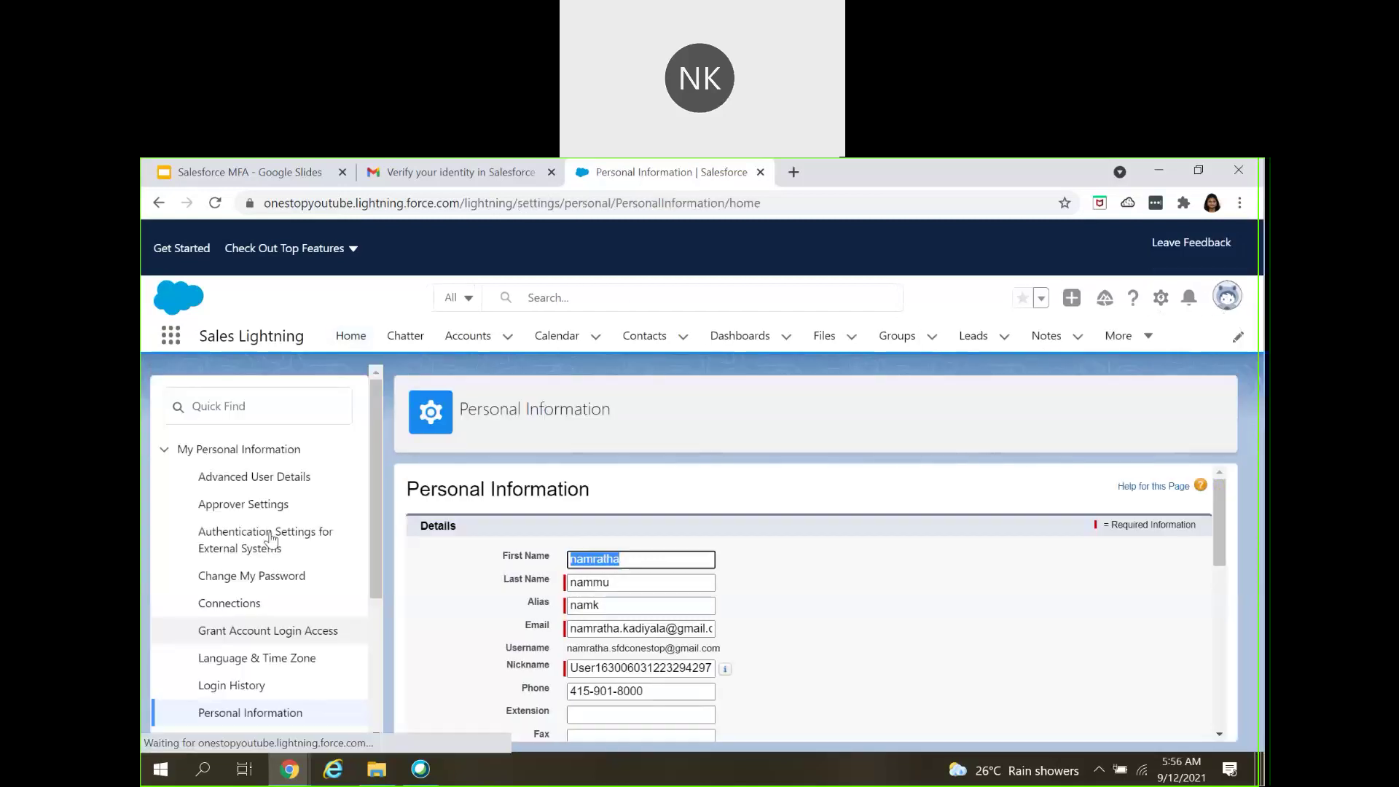
left_click(292, 481)
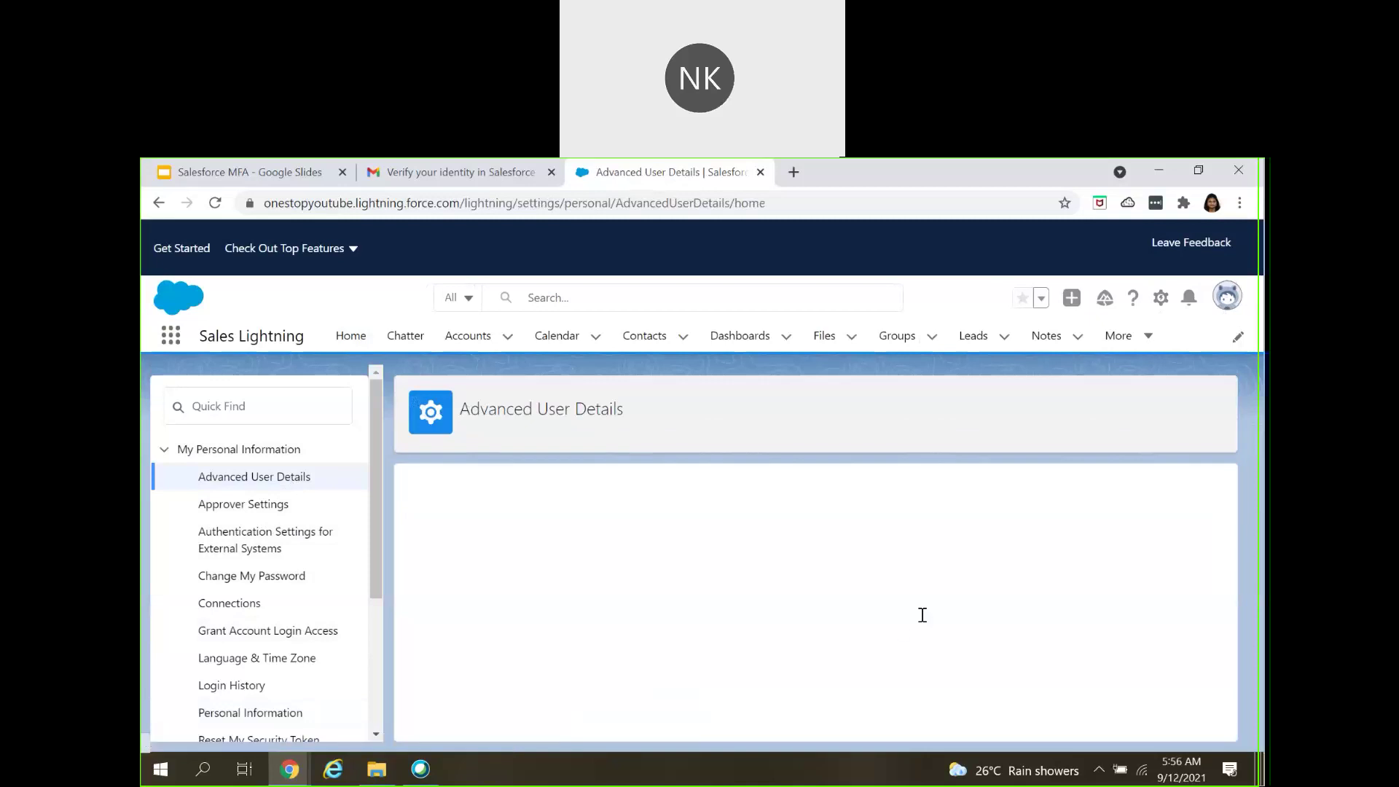
scroll(896, 608, "down", 8)
scroll(896, 609, "down", 15)
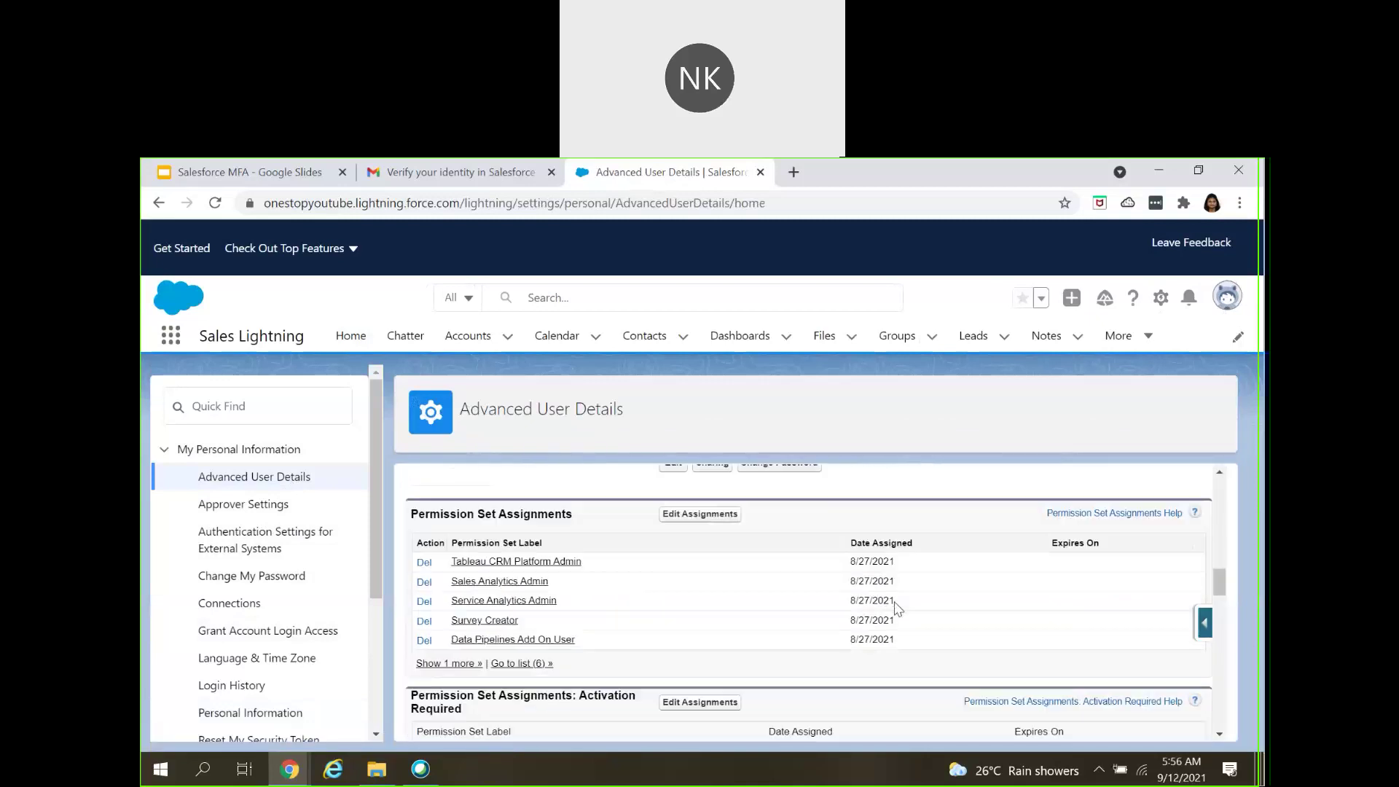
scroll(898, 608, "down", 12)
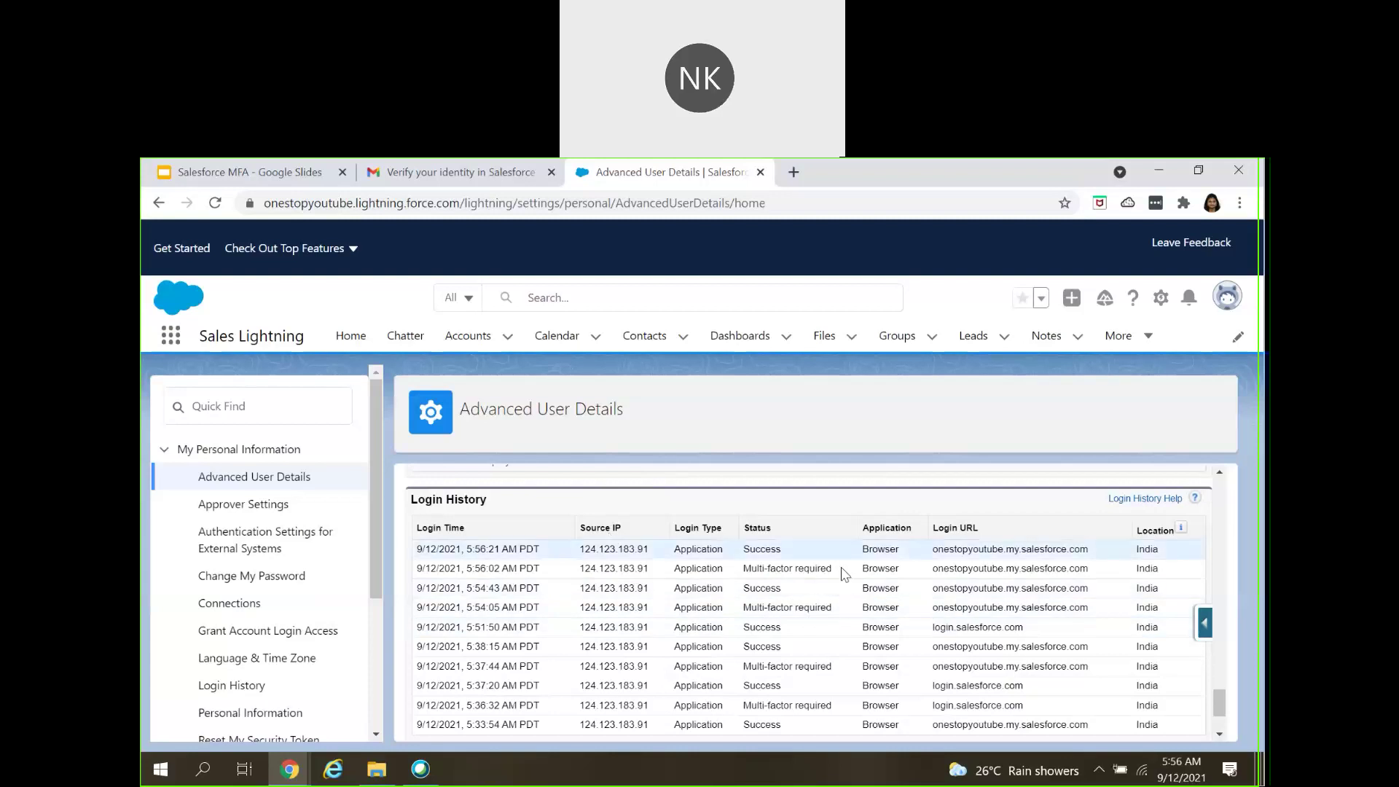
left_click_drag(742, 569, 841, 572)
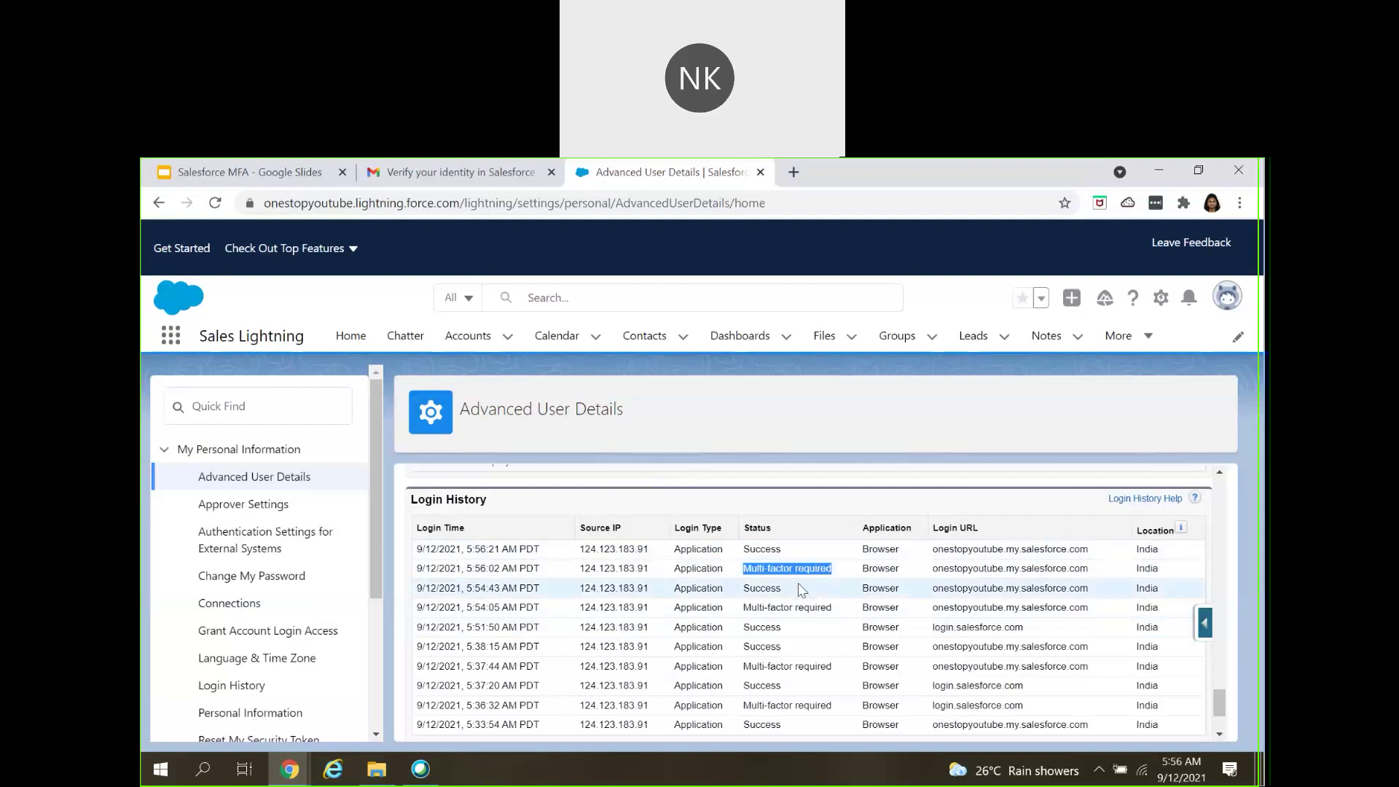
double_click(780, 548)
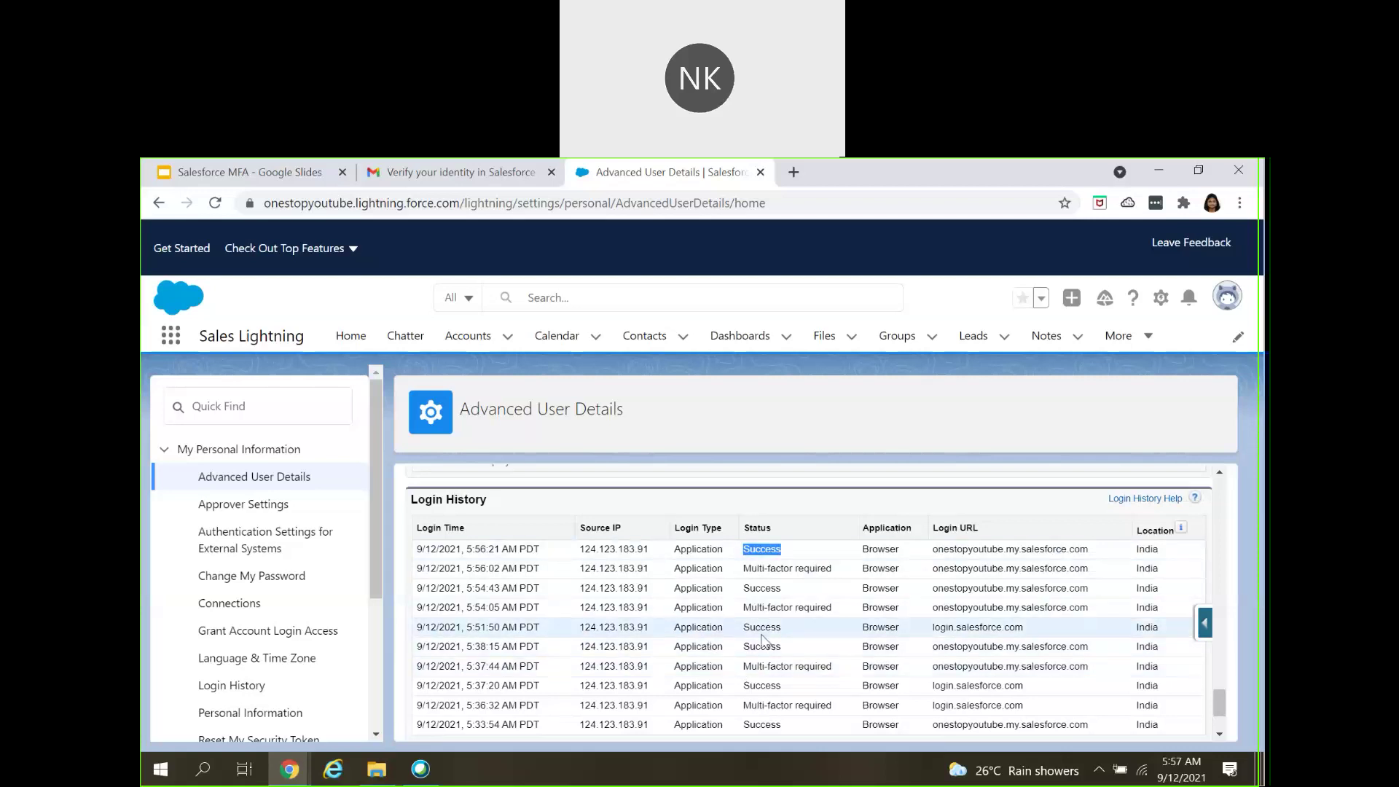
scroll(765, 645, "up", 6)
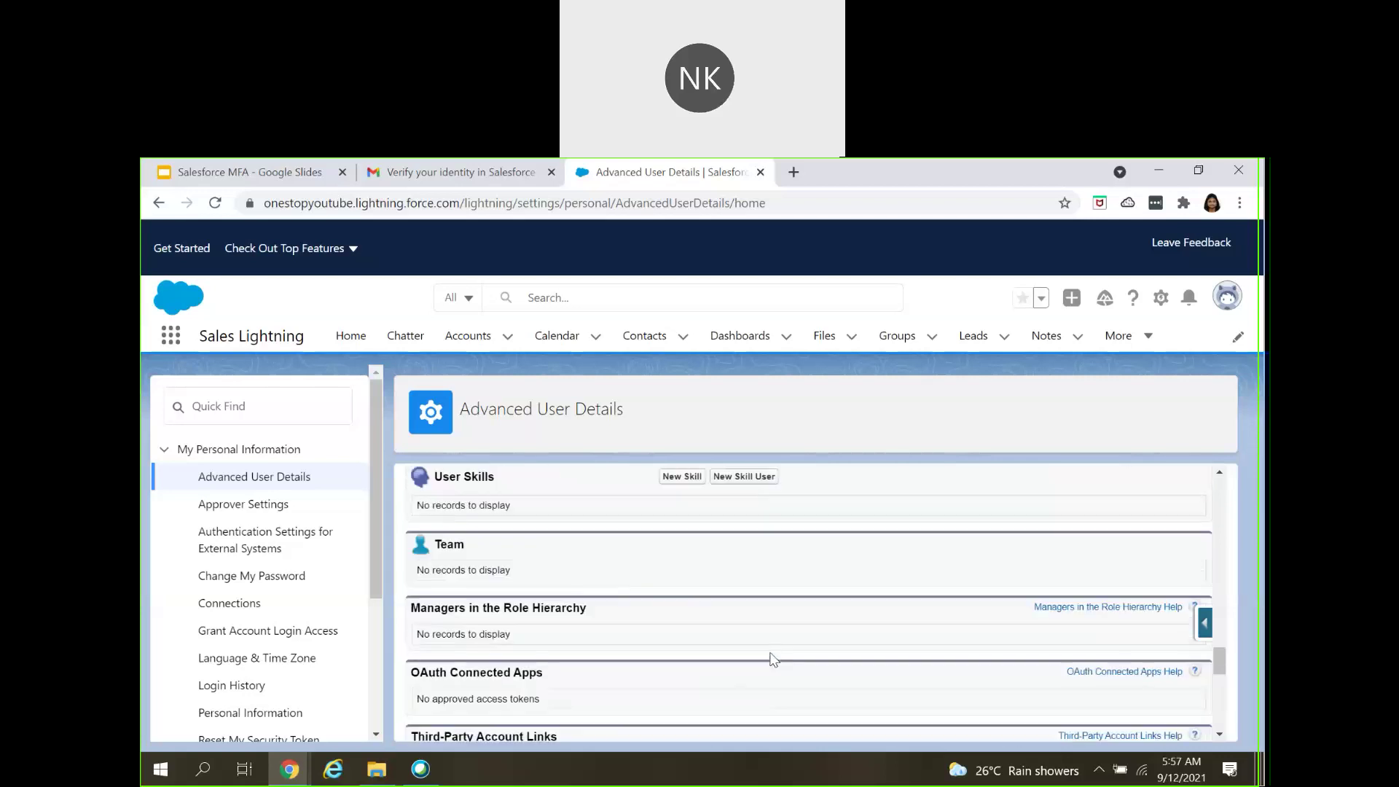
- Highlight the App Registration: Salesforce Authenticator row showing Disconnect, then return to the Google Slides tab
scroll(772, 659, "up", 10)
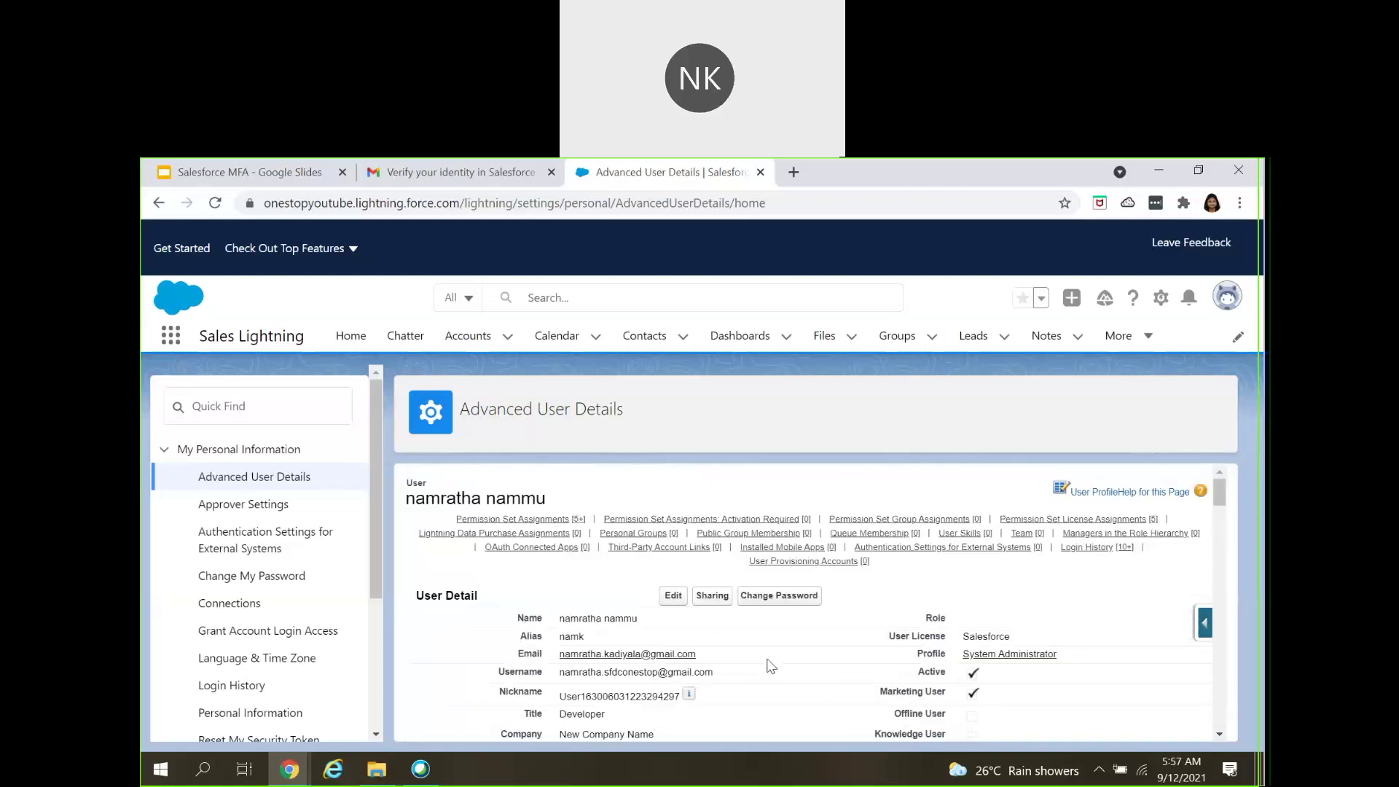
scroll(679, 661, "down", 8)
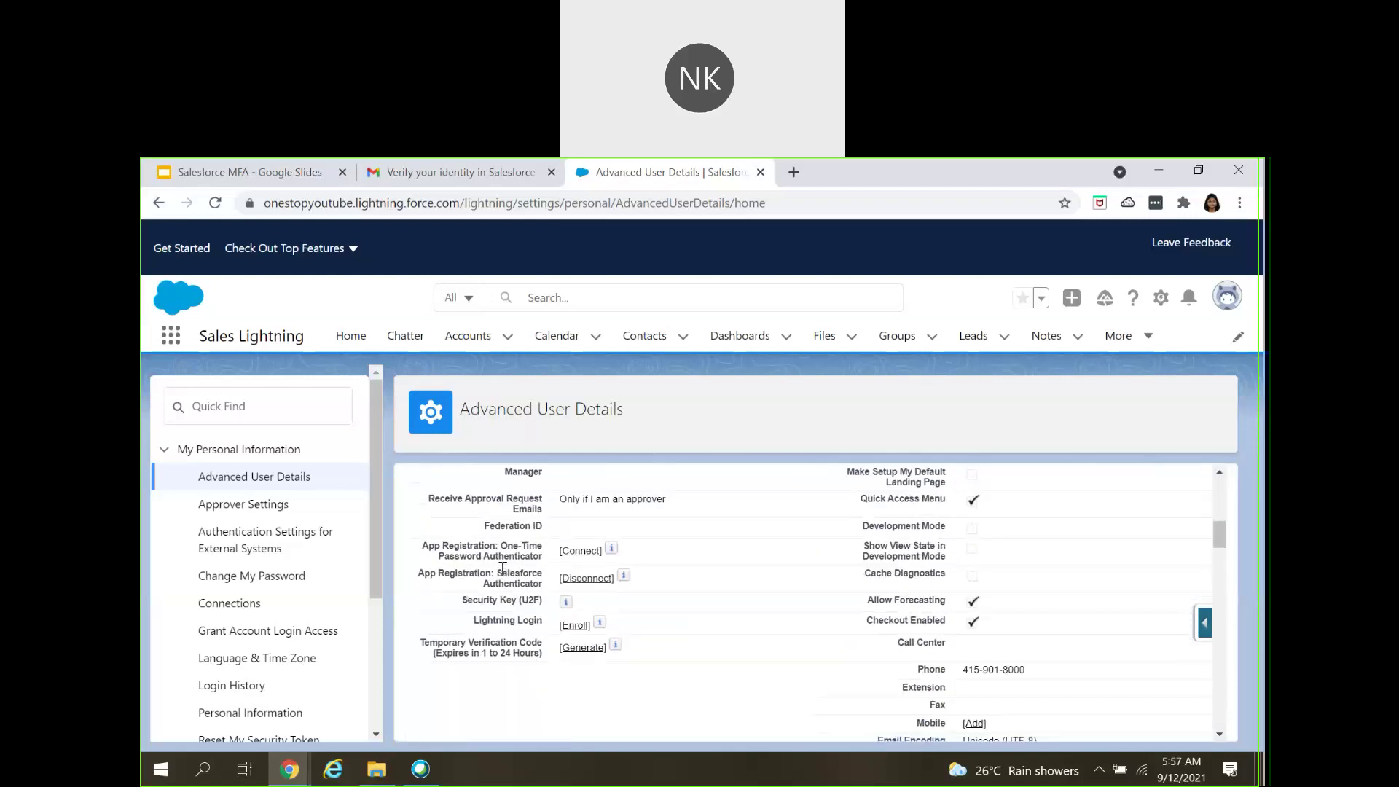
left_click_drag(501, 569, 539, 586)
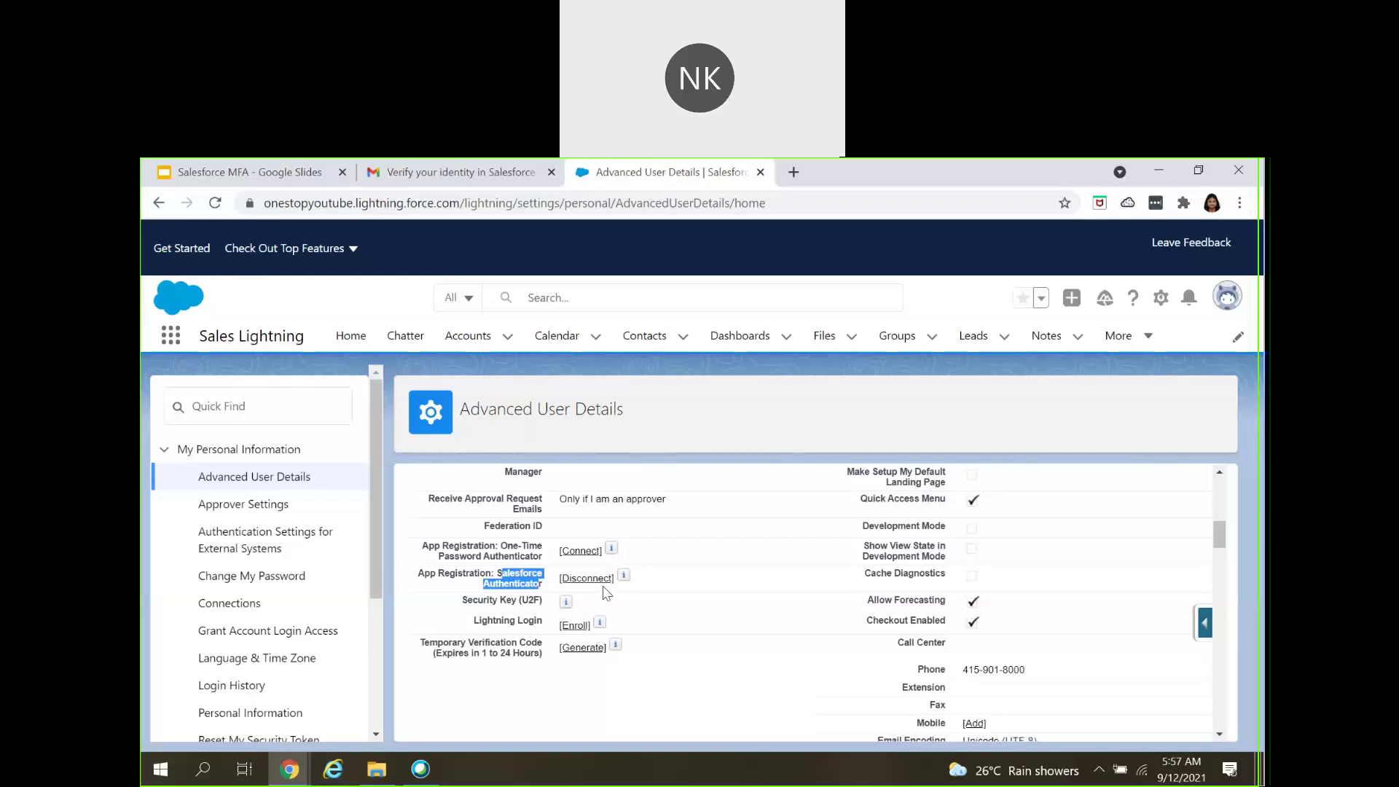
left_click(195, 179)
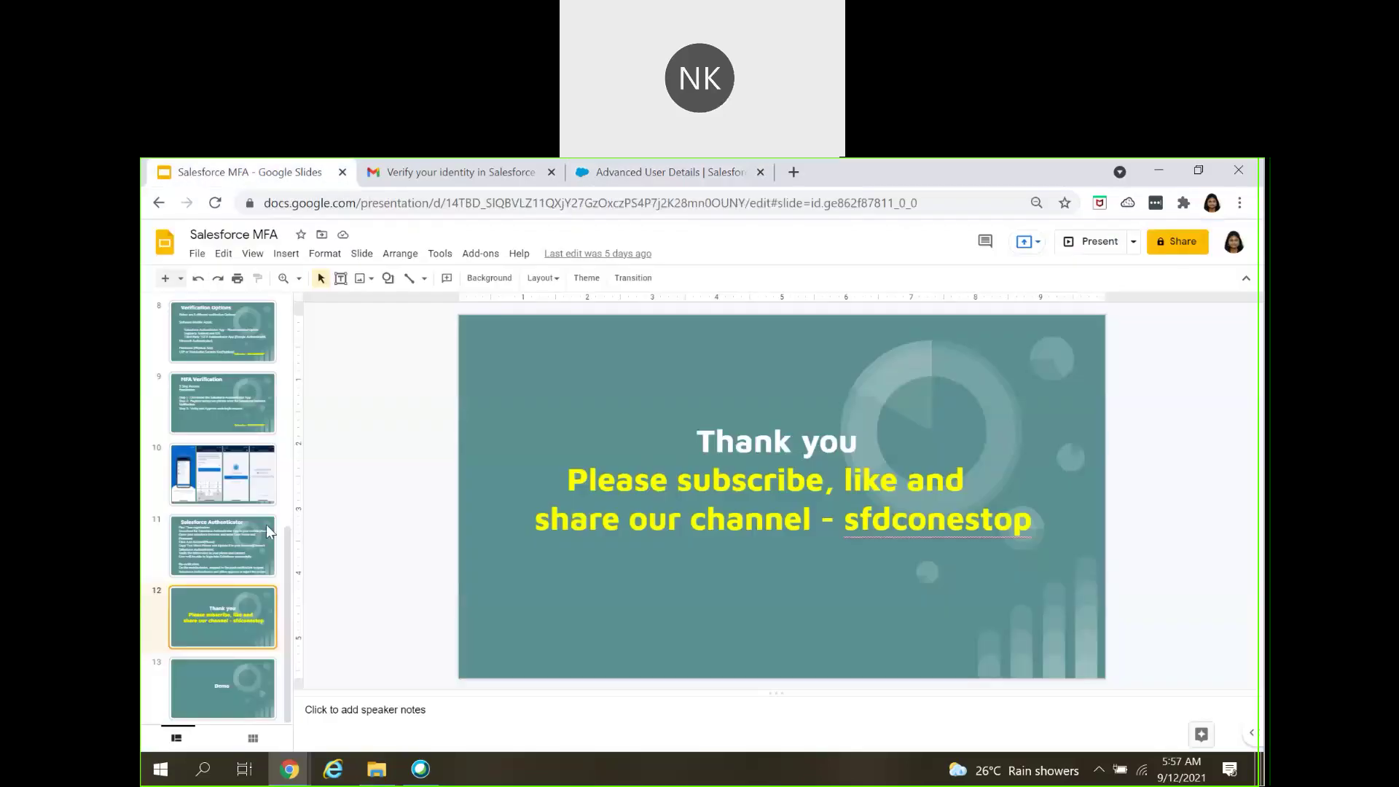